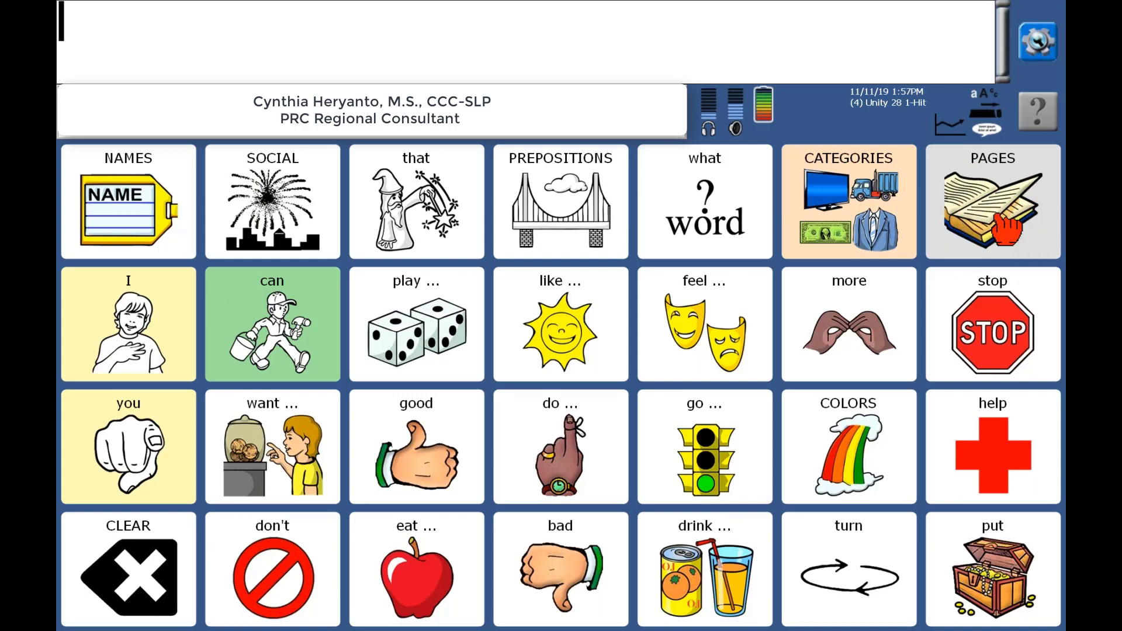
Open the playlist editor through the MP3 player menu on the Songs pages.
click(1017, 208)
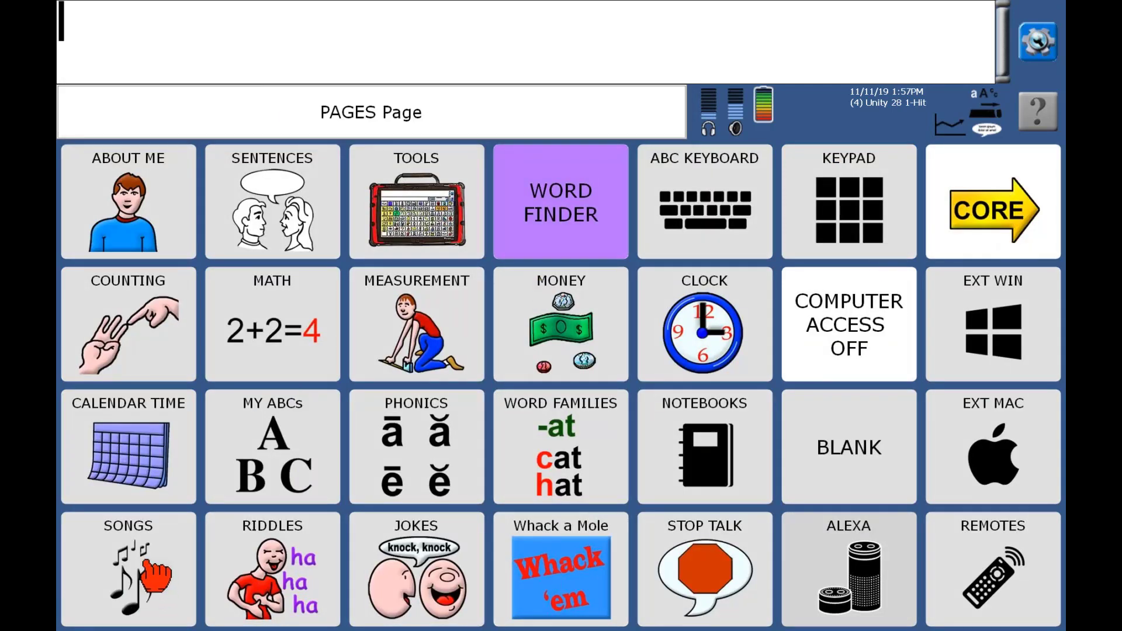
click(157, 576)
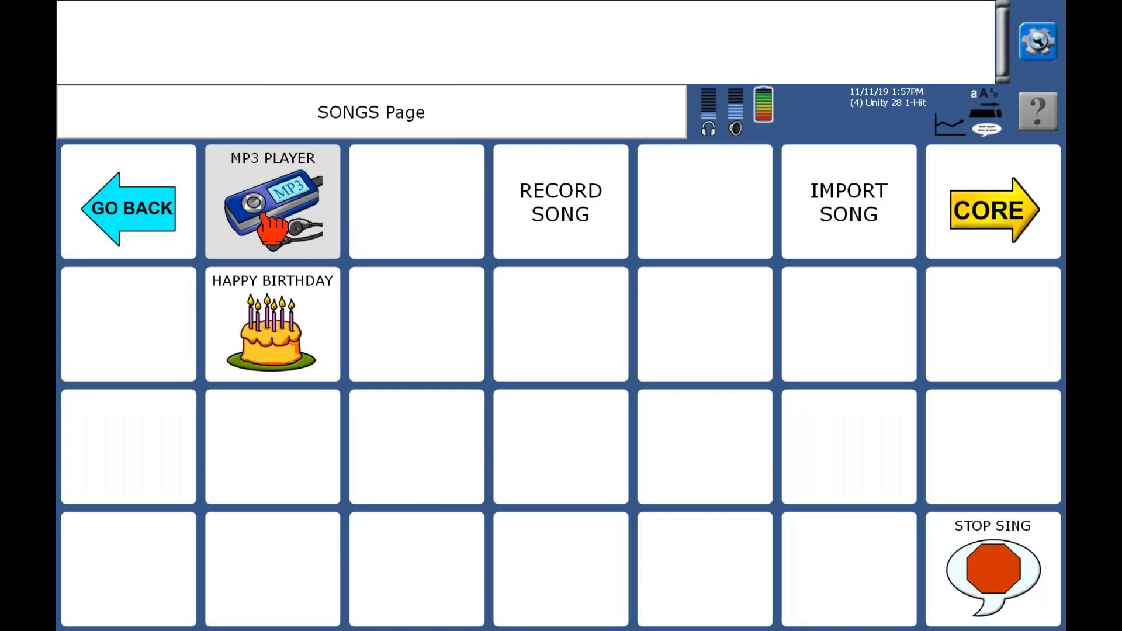
click(289, 225)
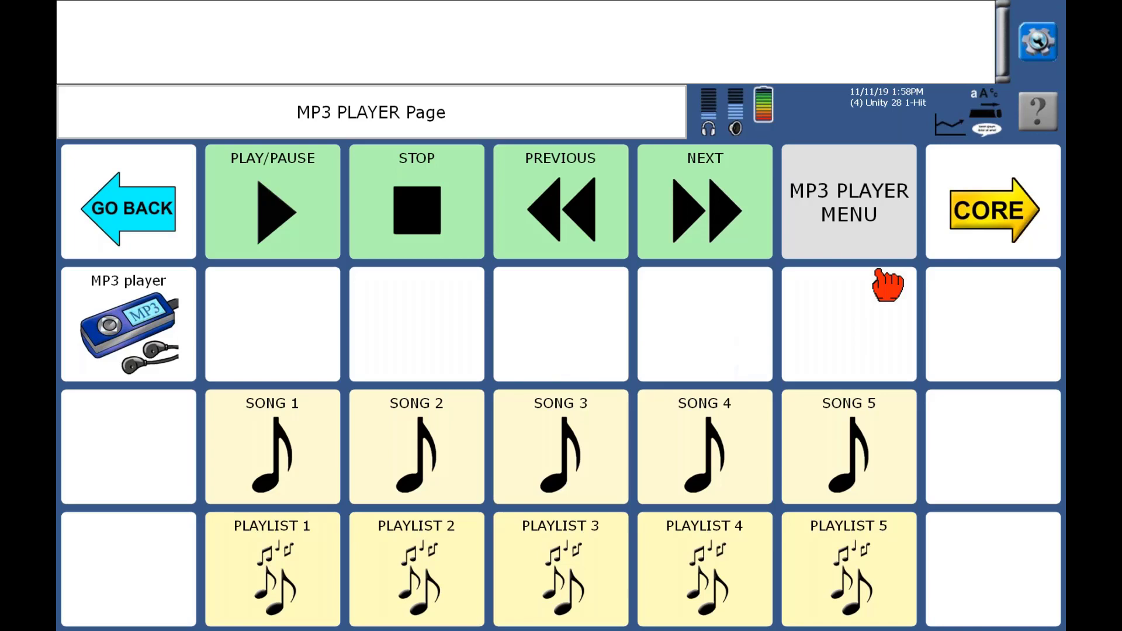
click(859, 237)
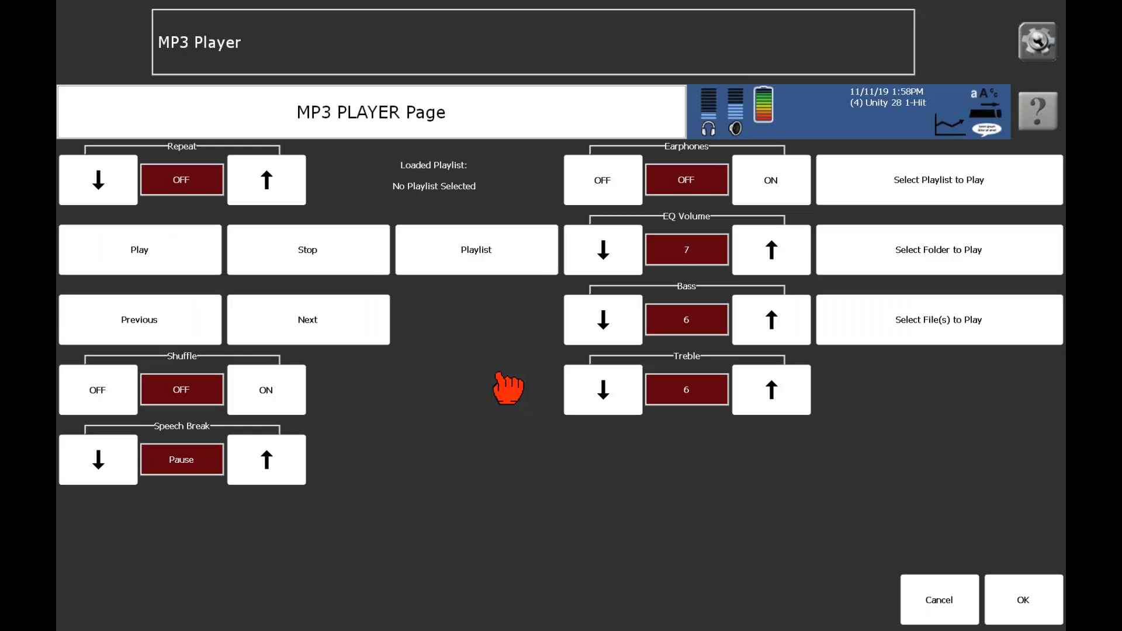
click(477, 264)
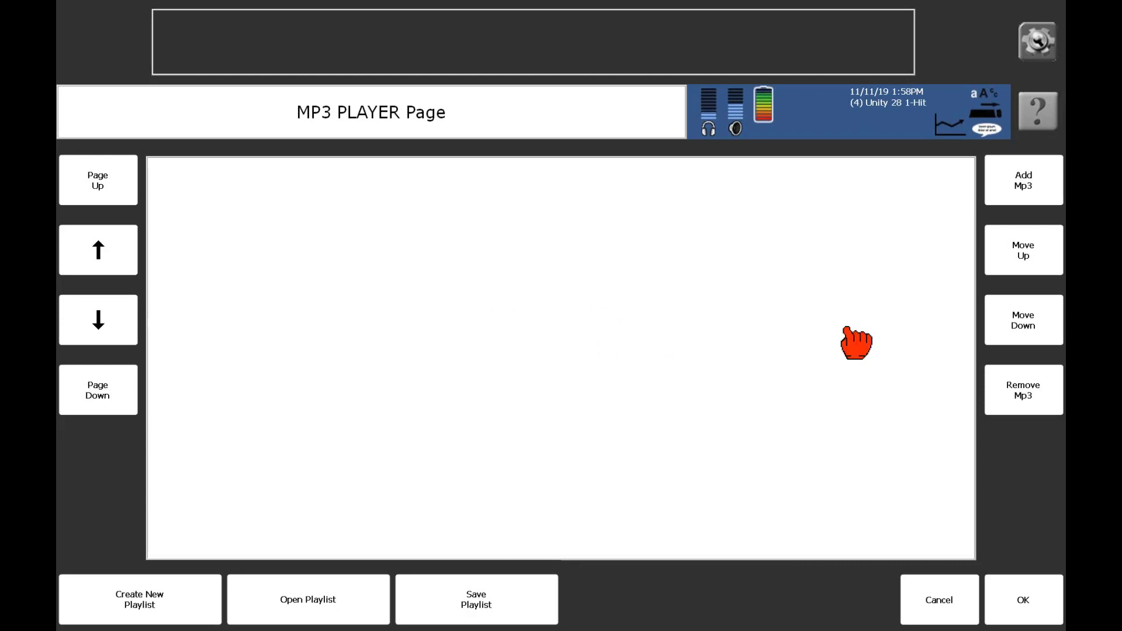
Start adding MP3 files and browse to the E: removable drive, leaving no file selected.
click(1029, 197)
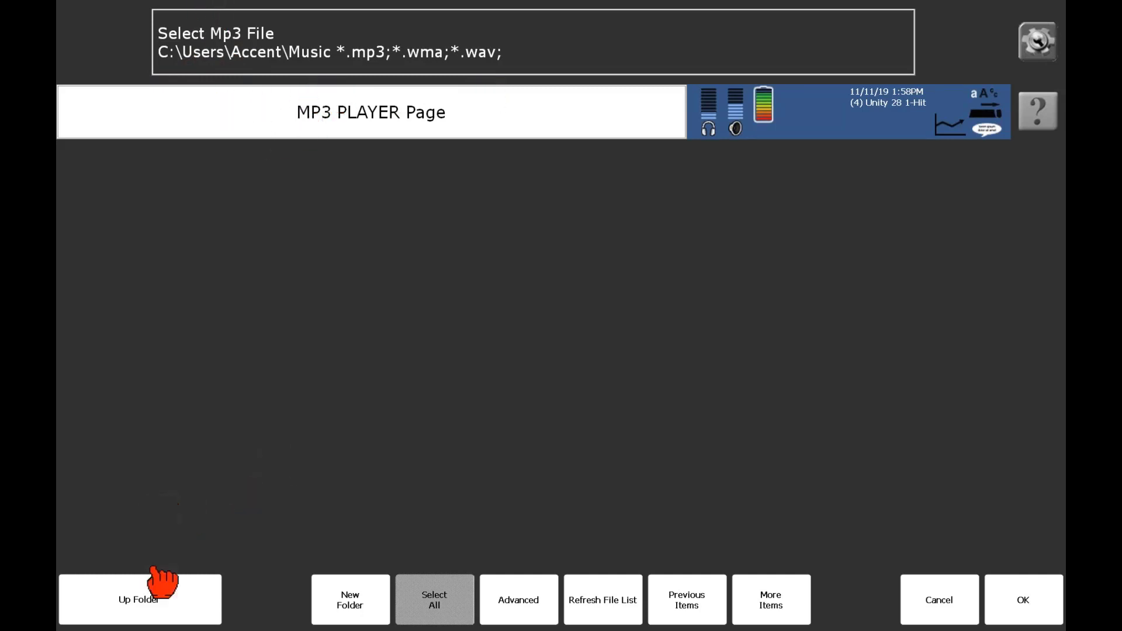
click(136, 611)
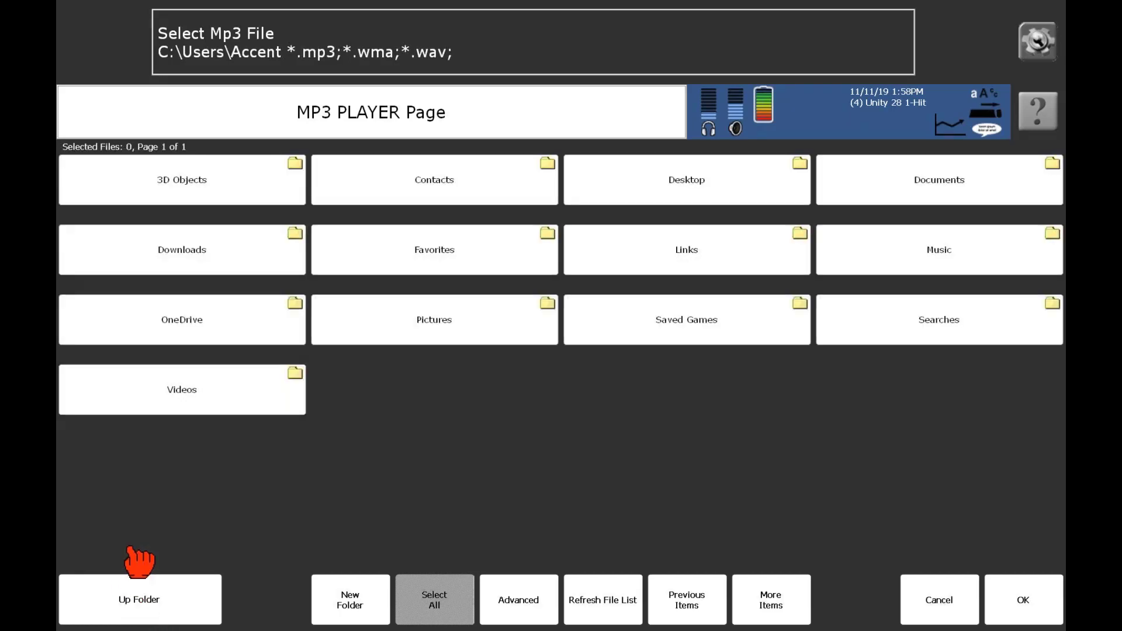
click(156, 603)
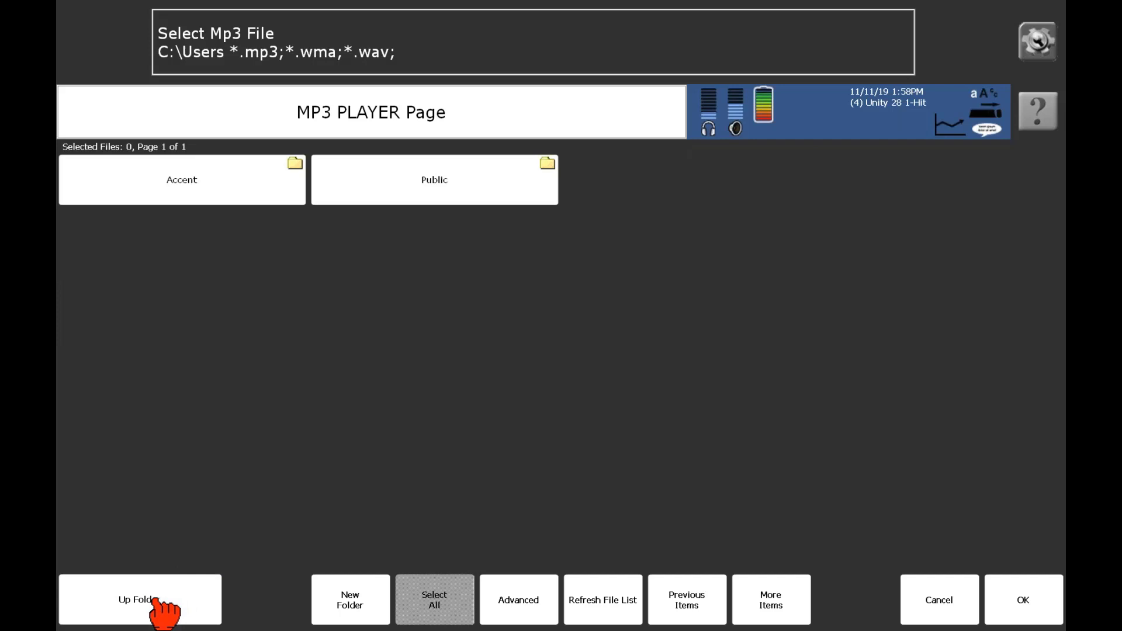
click(157, 608)
click(157, 608)
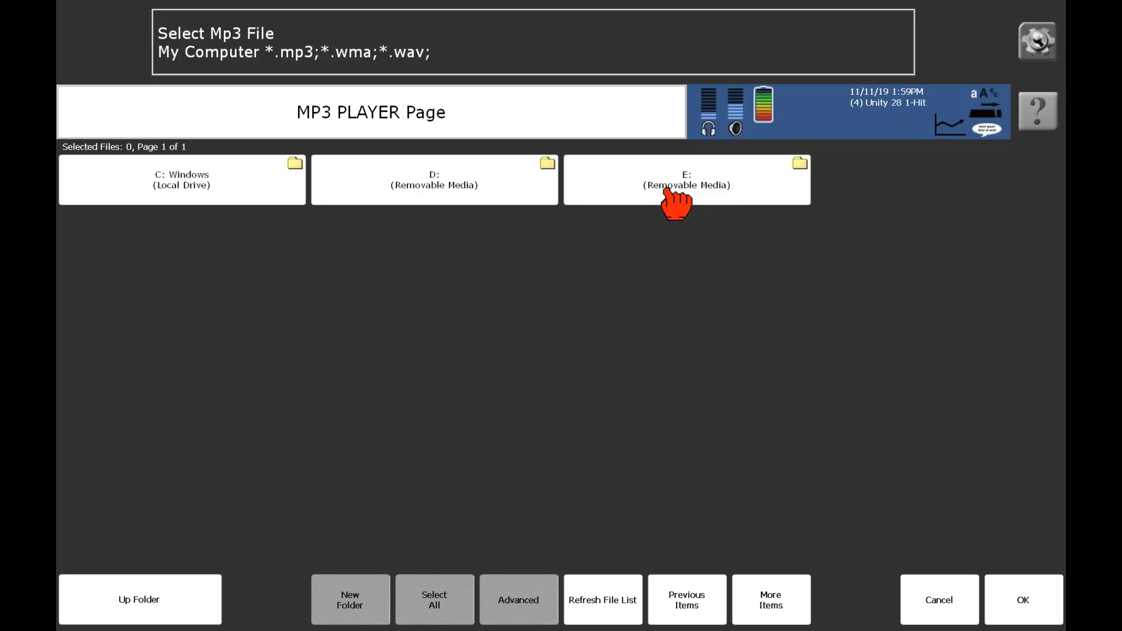
click(709, 188)
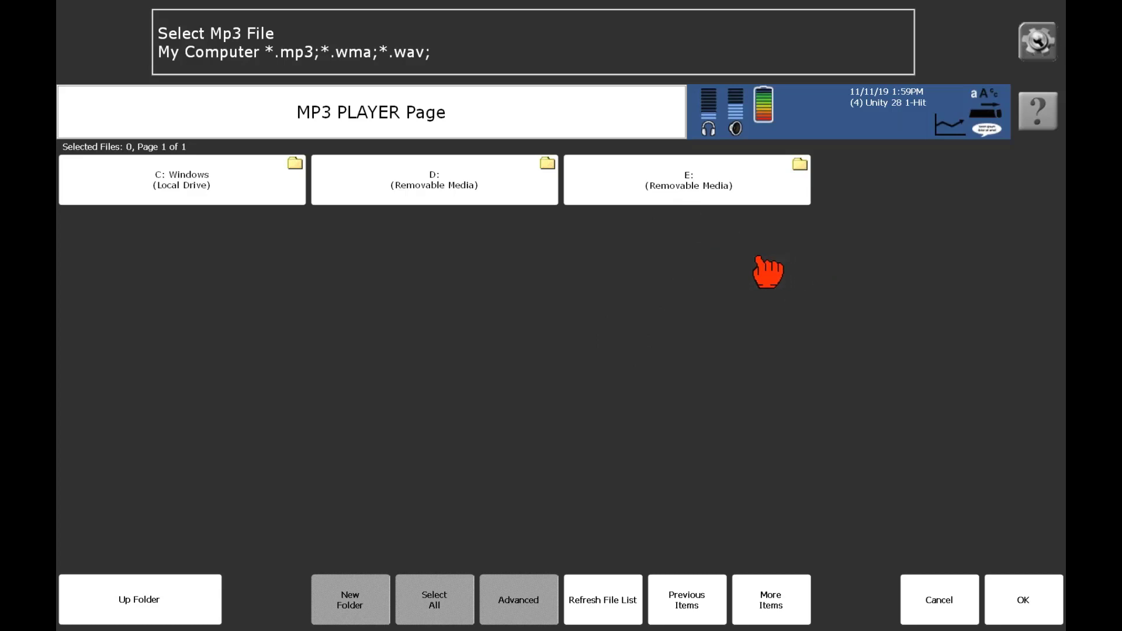
click(725, 196)
click(722, 196)
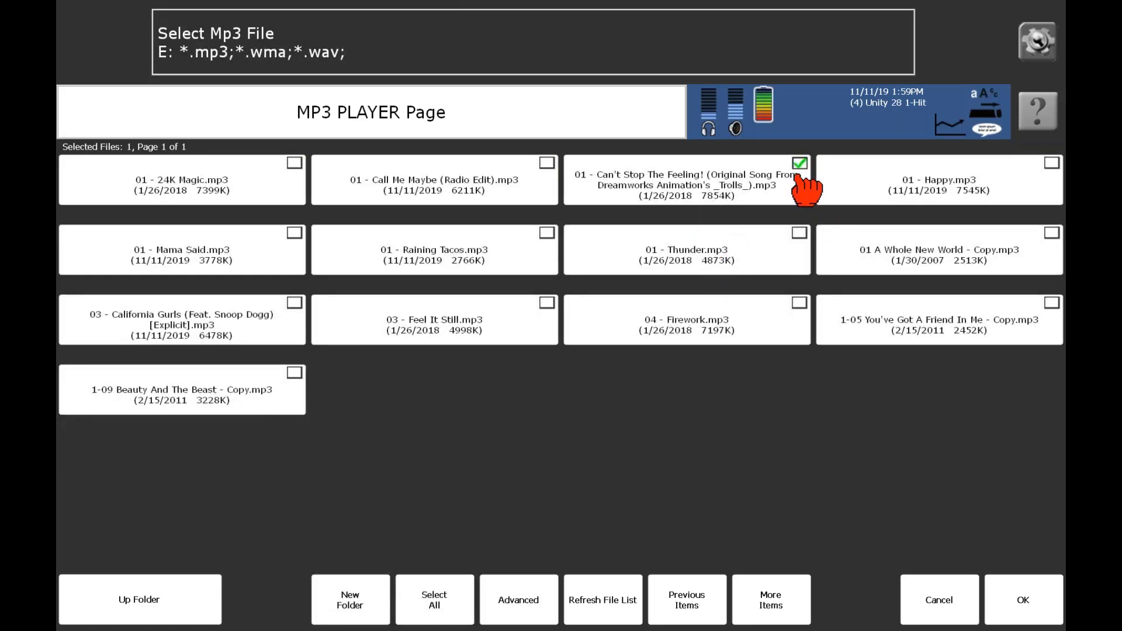
click(801, 178)
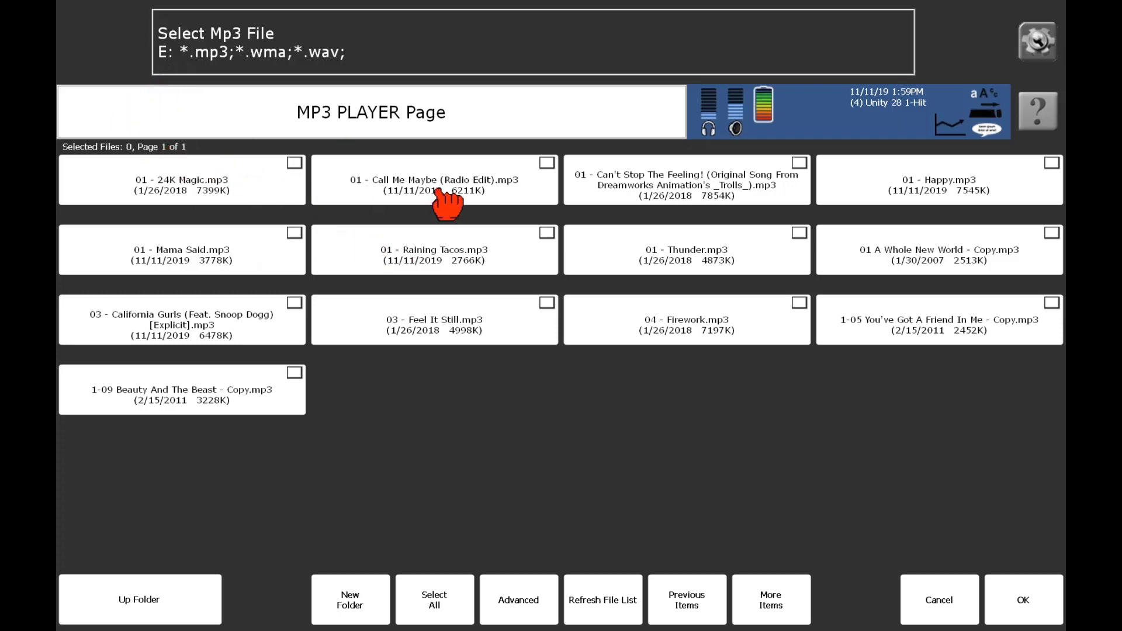
Add the songs 24K Magic, Call Me Maybe, Can't Stop The Feeling! and Happy to the playlist.
click(229, 180)
click(459, 196)
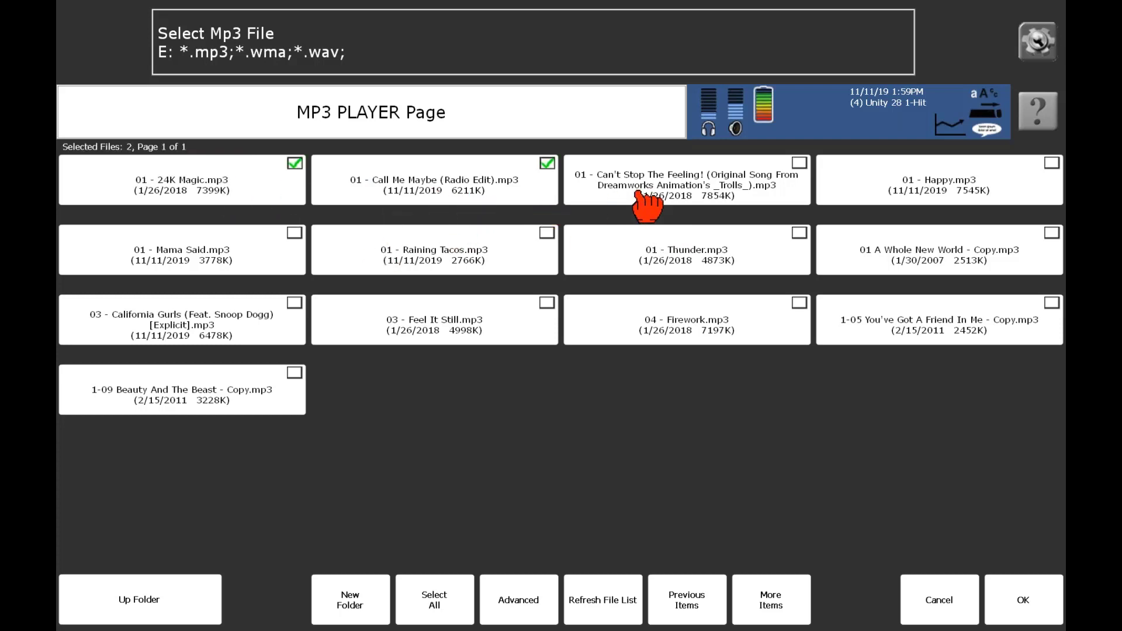
click(766, 193)
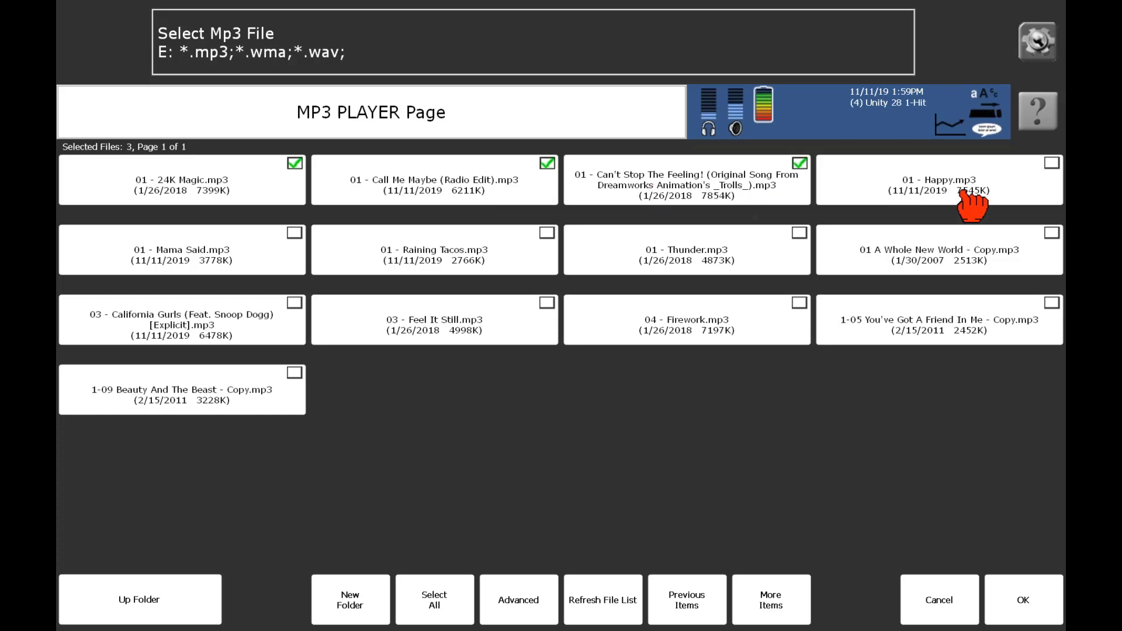
click(972, 205)
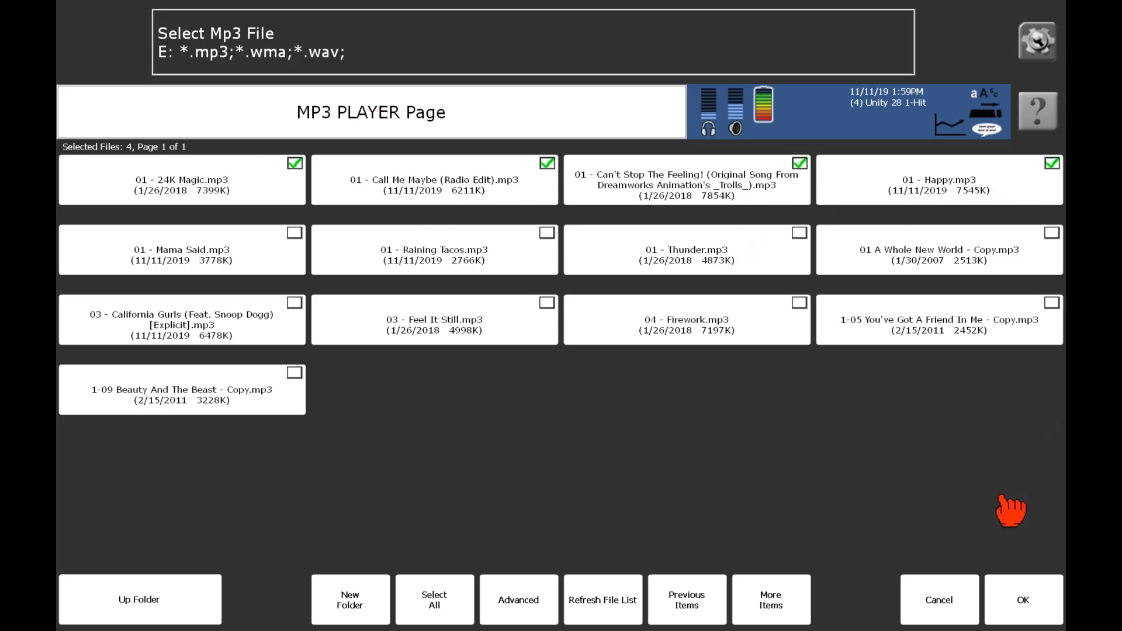
click(1029, 610)
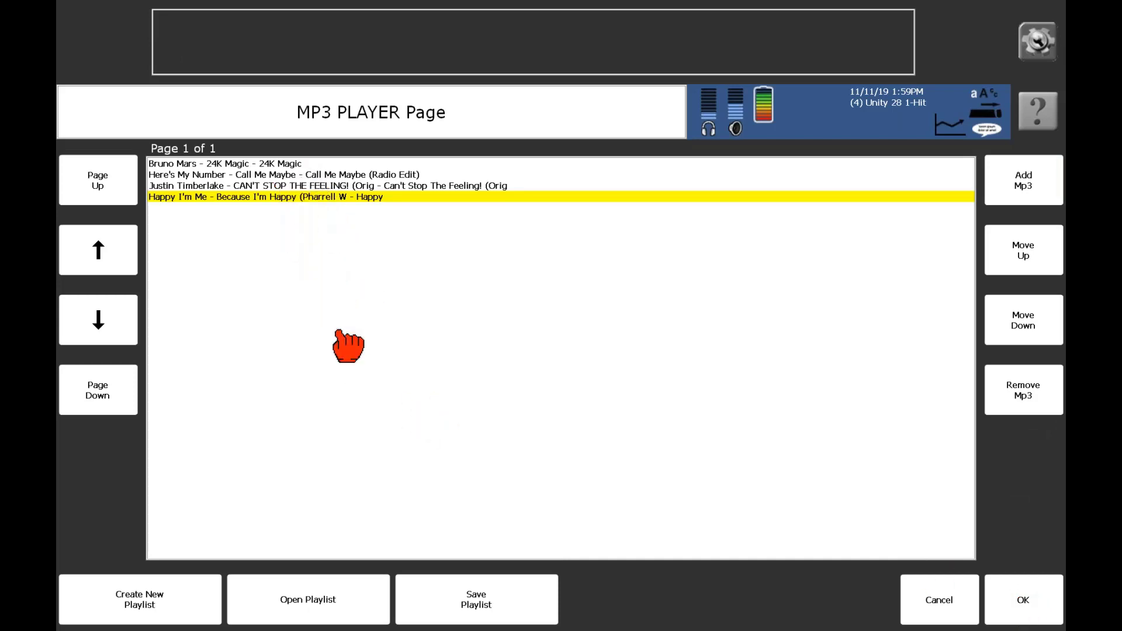
Save the playlist as playlist1 in the pre-set My Documents folder and return to the MP3 player page.
click(514, 614)
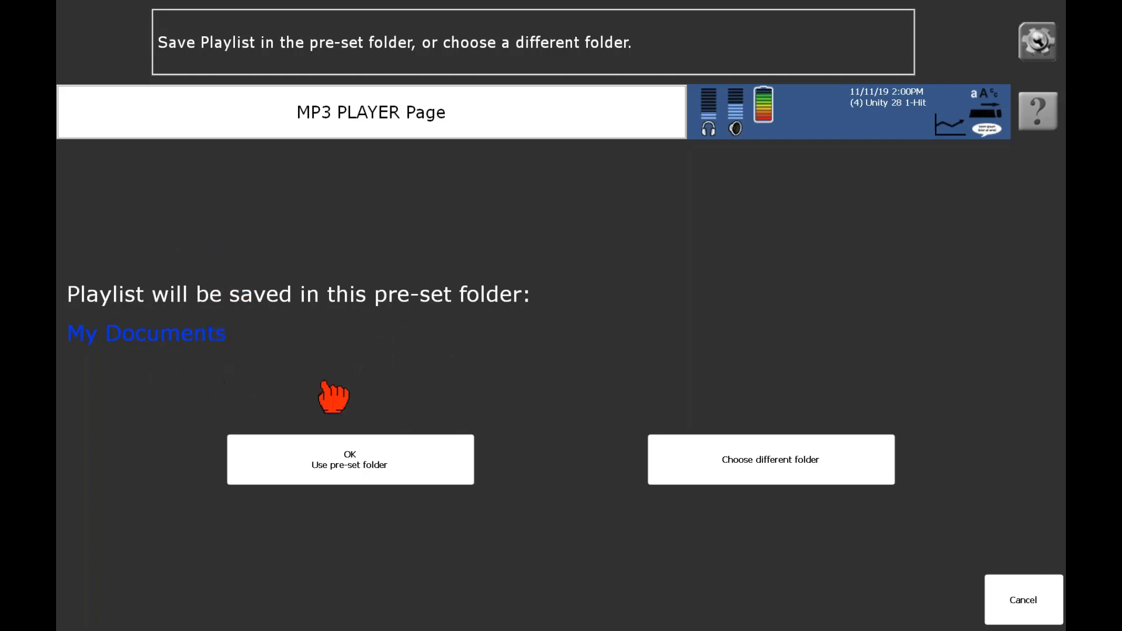
click(362, 468)
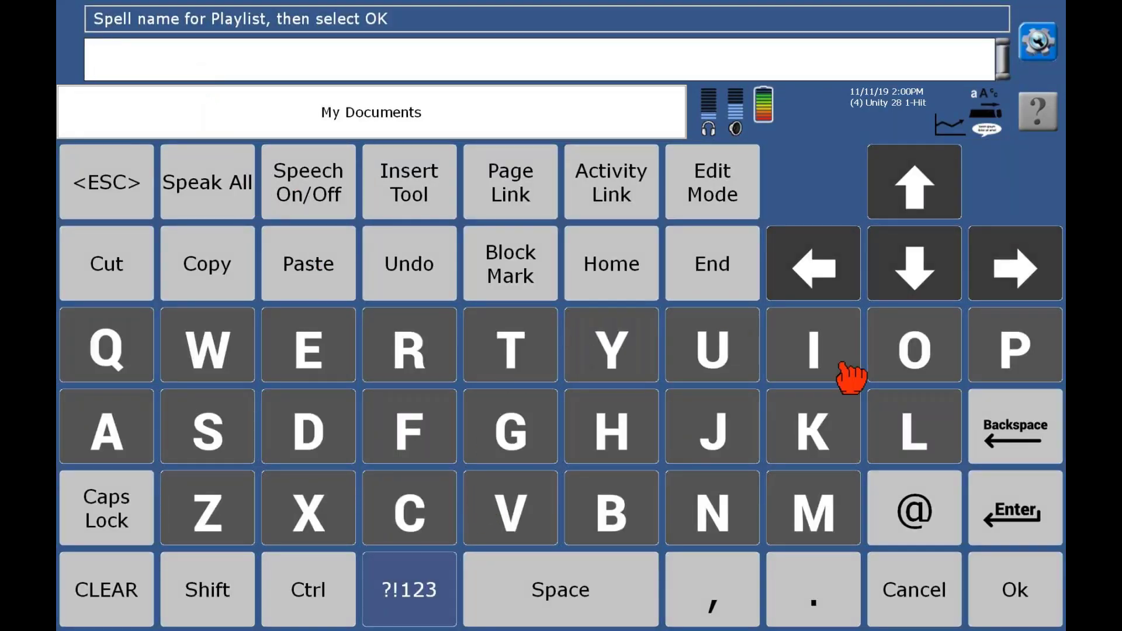
click(1039, 356)
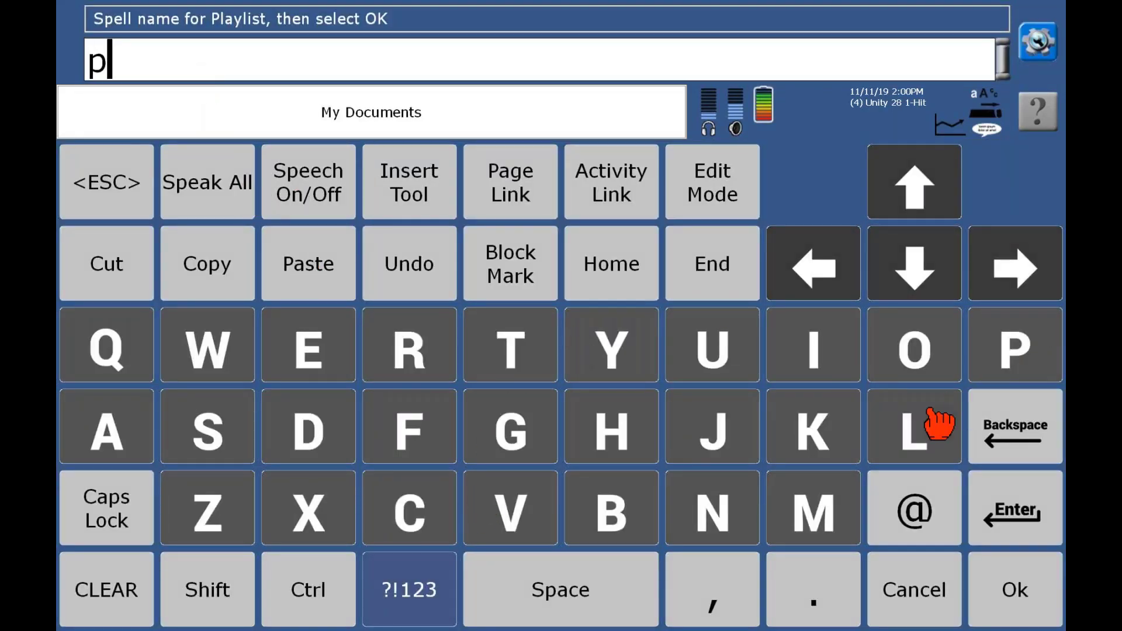
click(108, 438)
click(612, 350)
click(928, 452)
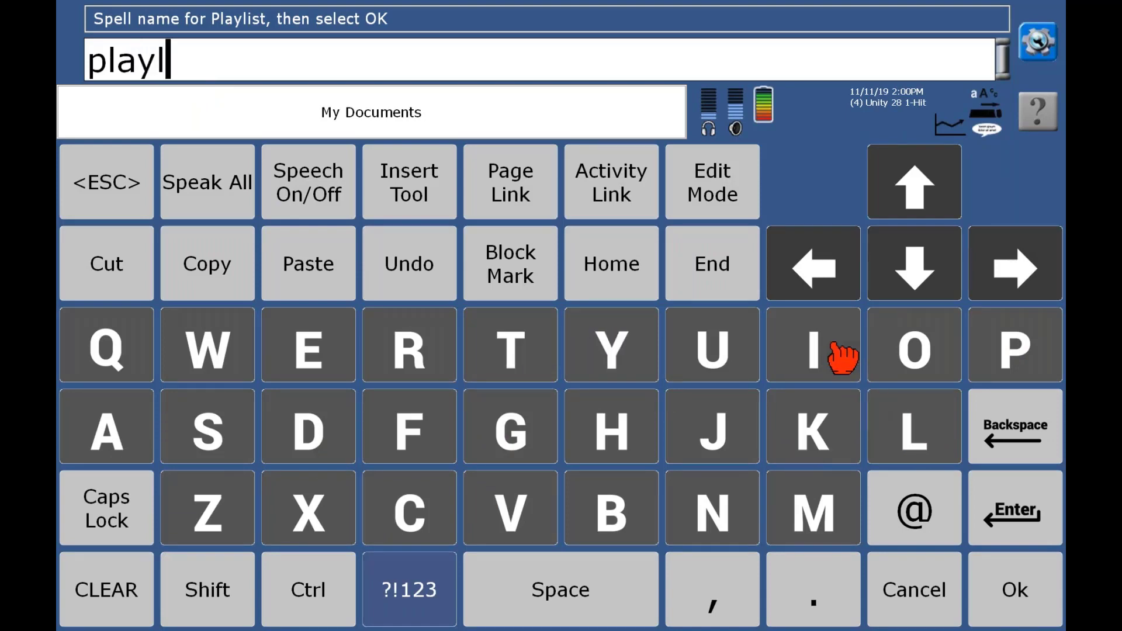
click(842, 358)
click(240, 456)
click(508, 376)
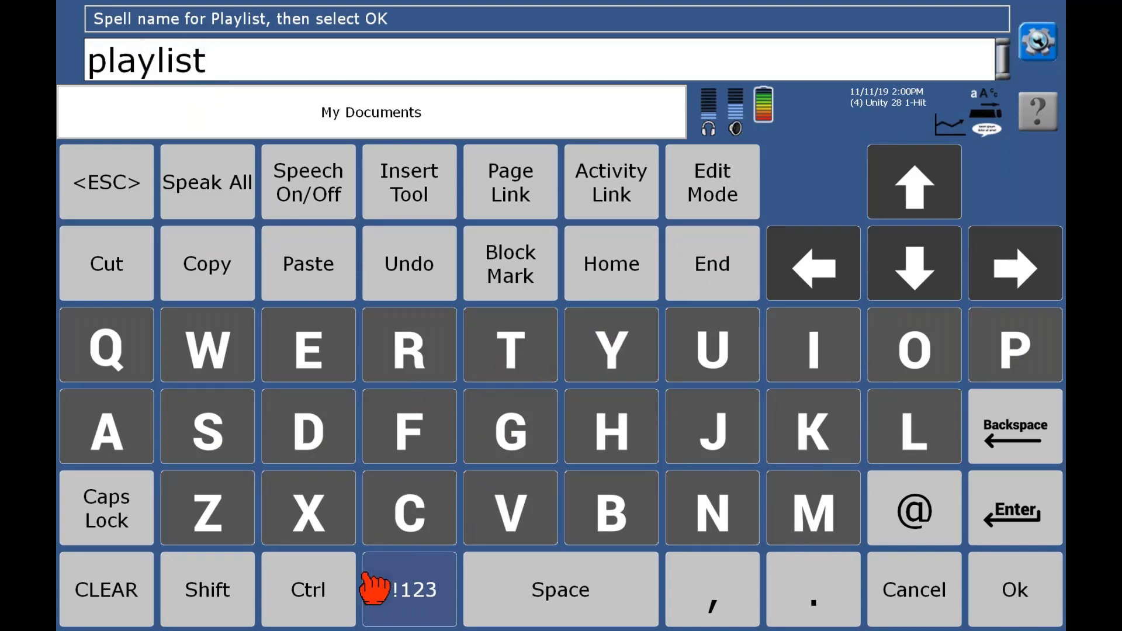
click(401, 594)
click(107, 348)
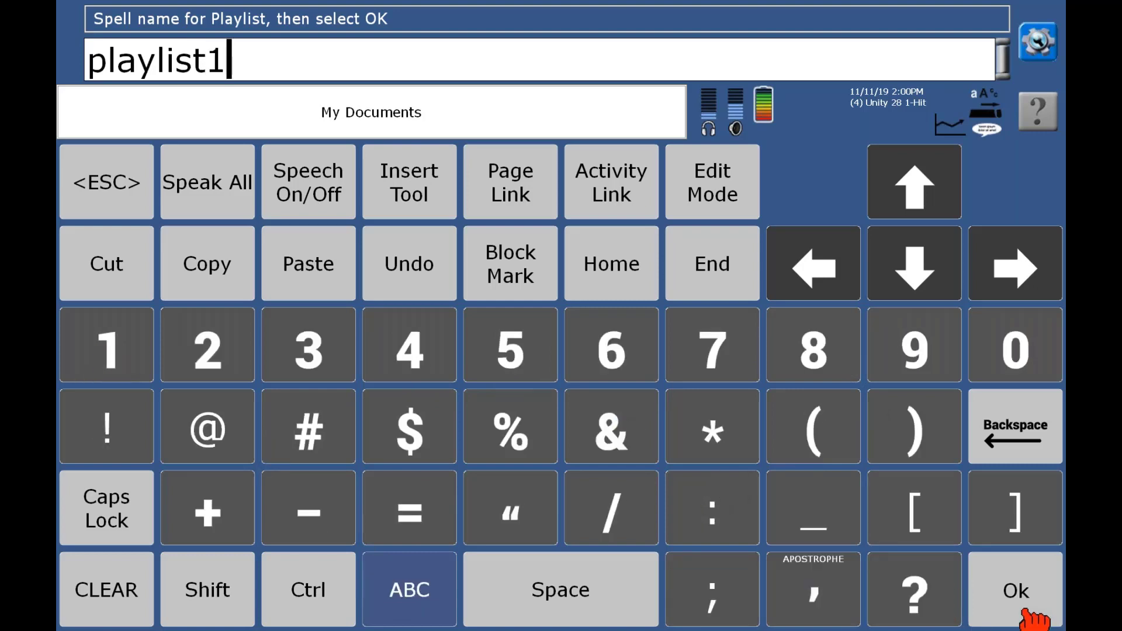
click(1016, 590)
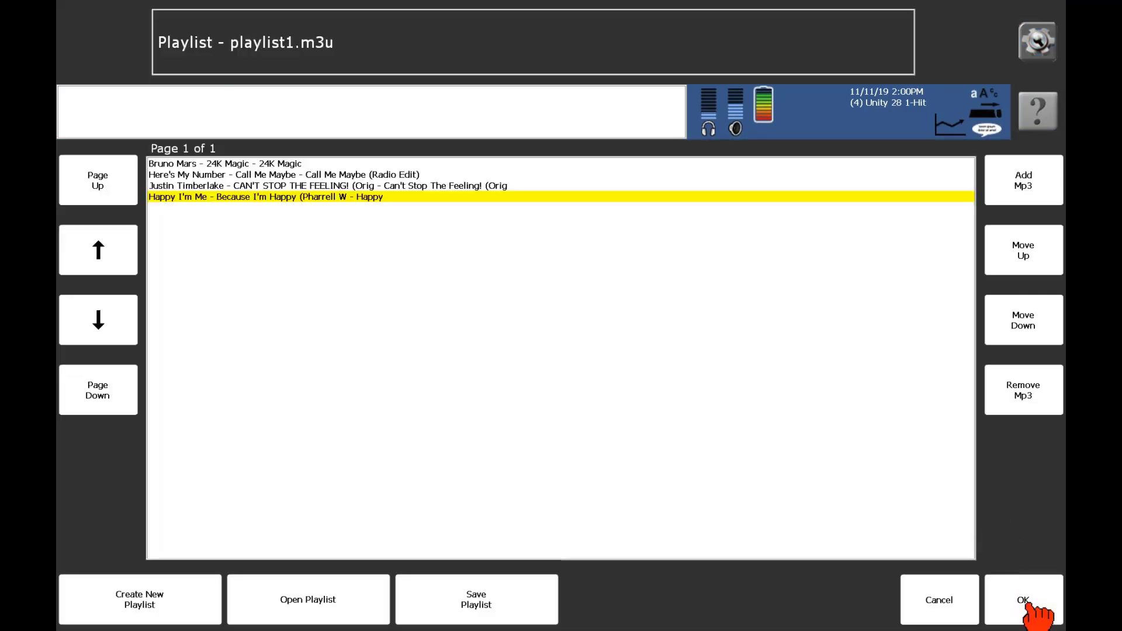
click(1024, 603)
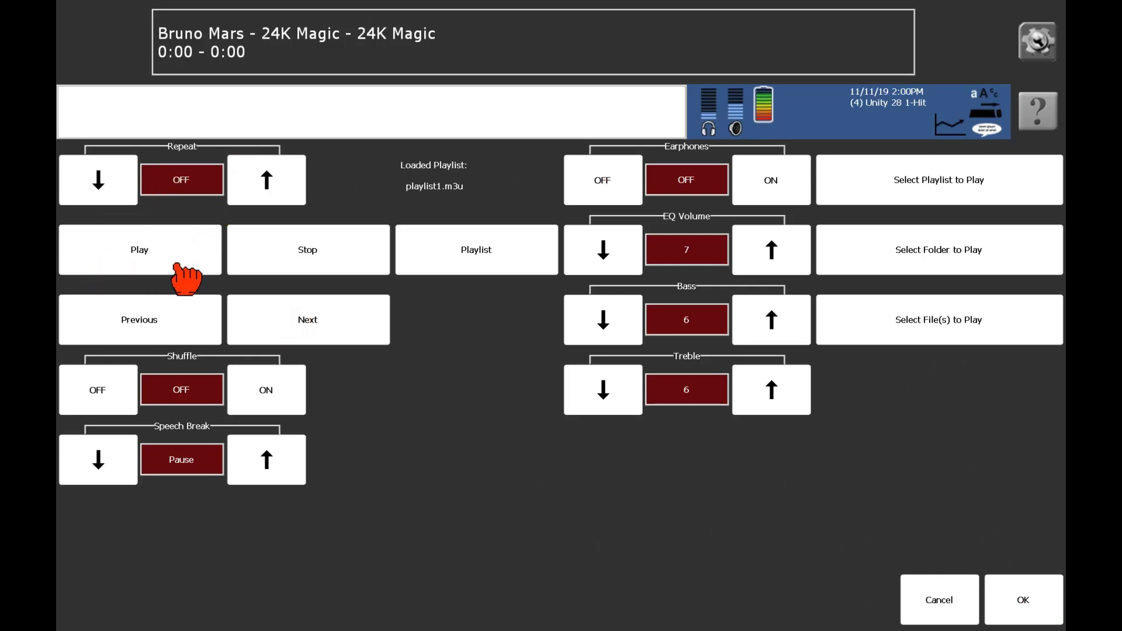
click(1025, 601)
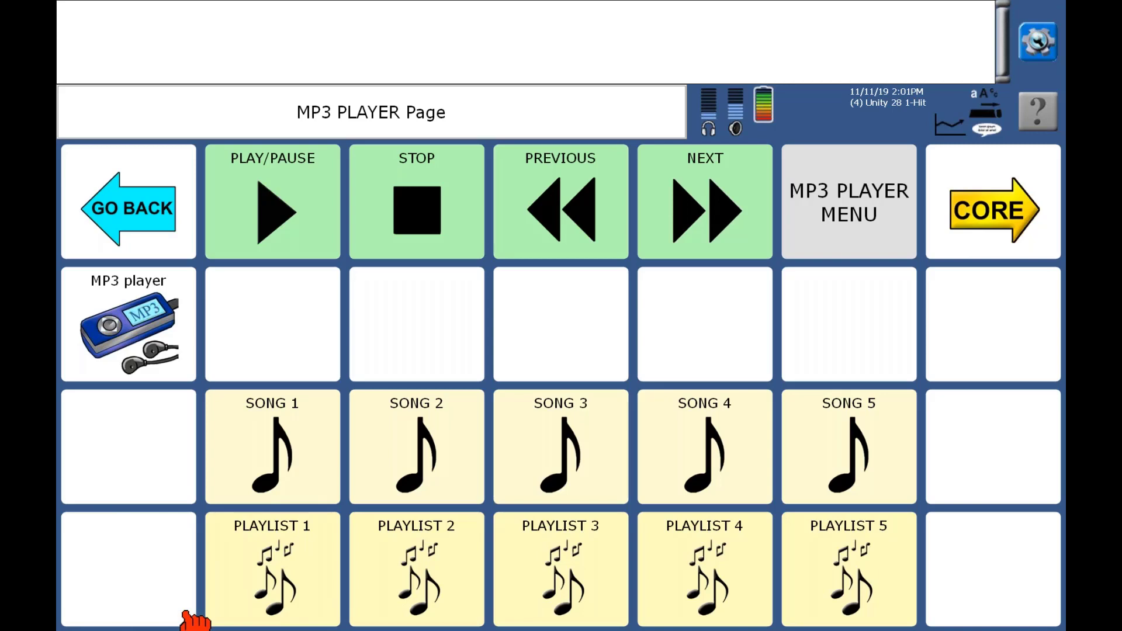
Open the PLAYLIST 1 key for modification and clear its existing message.
click(1044, 38)
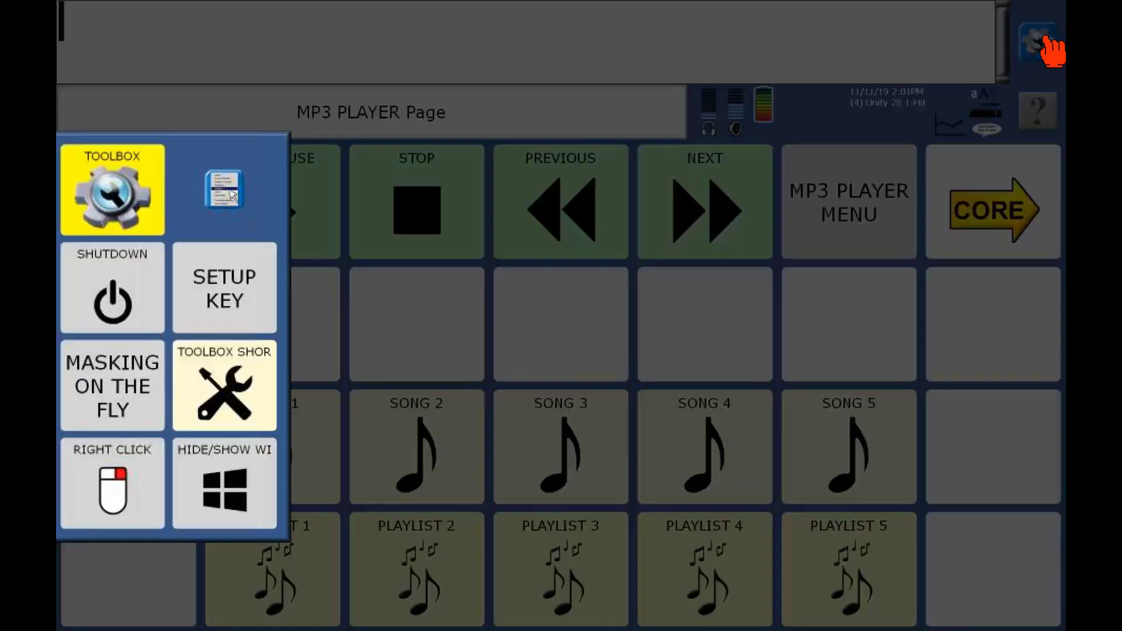
click(237, 301)
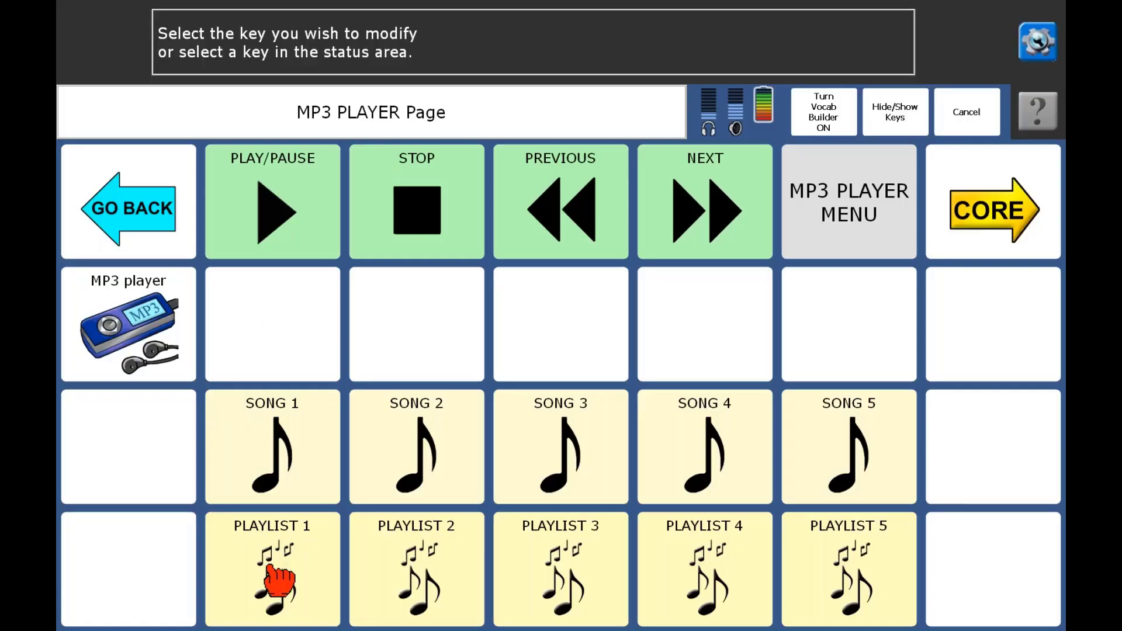
click(279, 581)
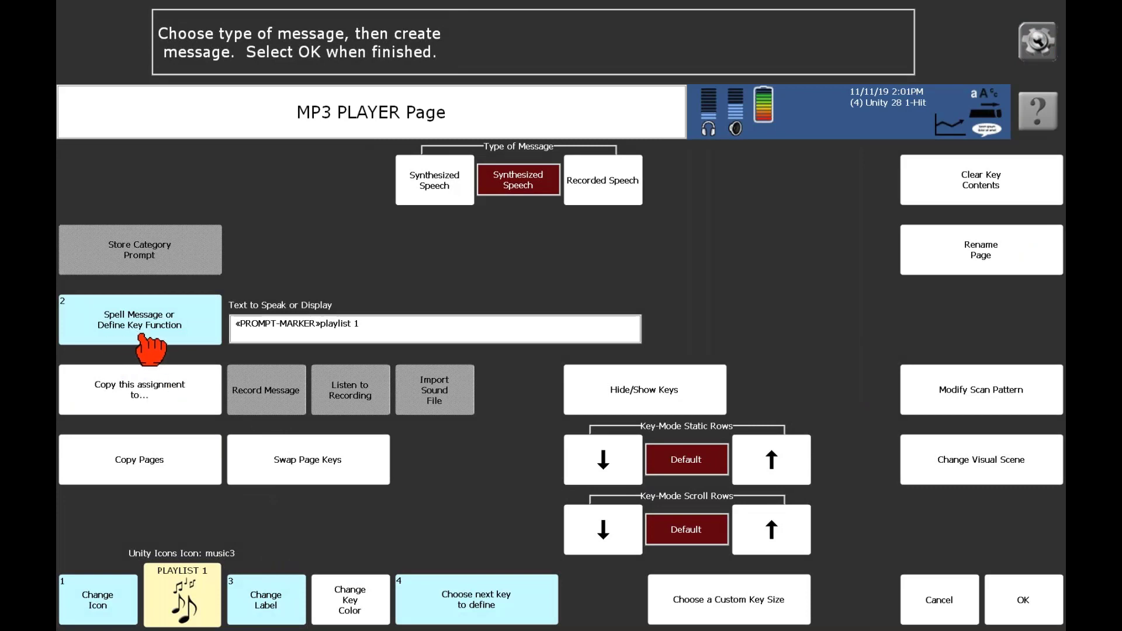
click(147, 336)
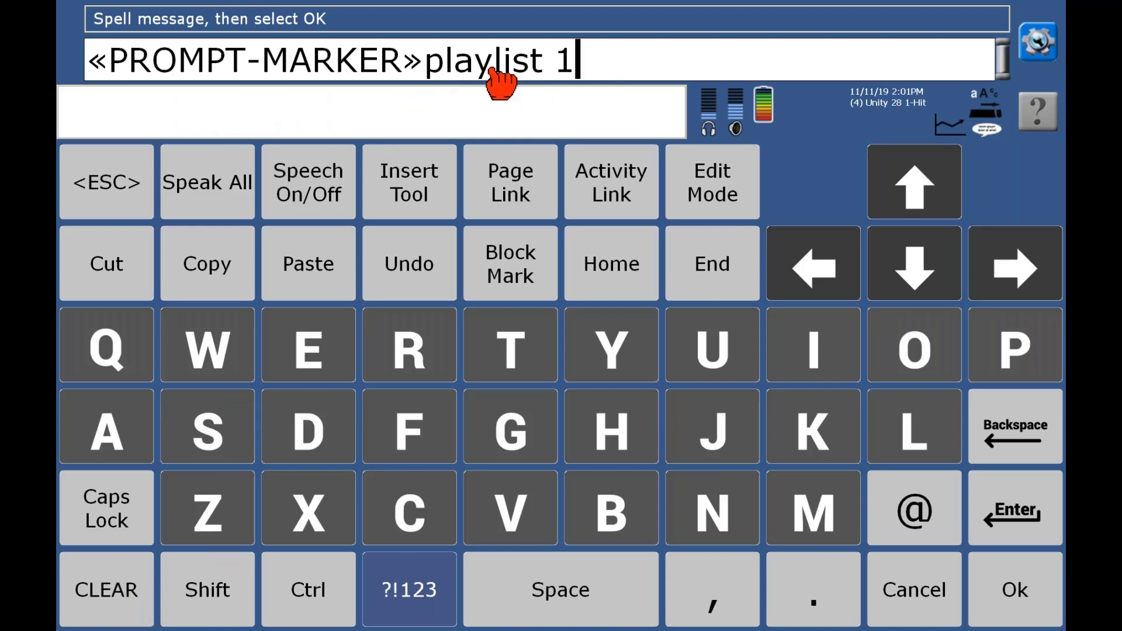
click(105, 608)
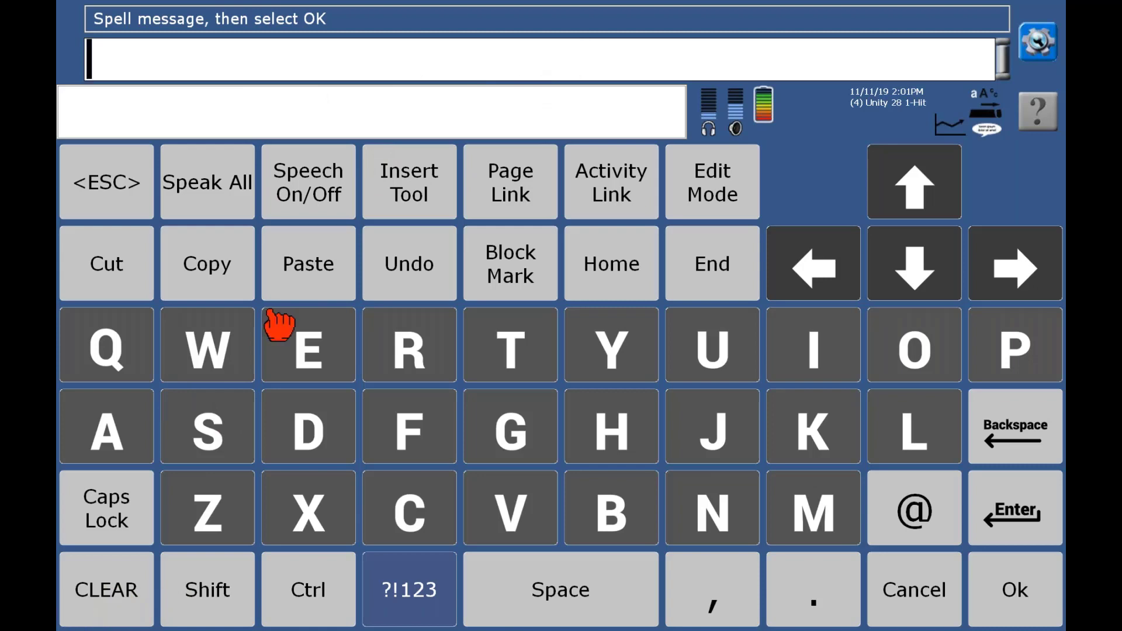
Define the key's function with the MP3 PLAY PLAYLIST tool set to playlist1.m3u.
click(421, 207)
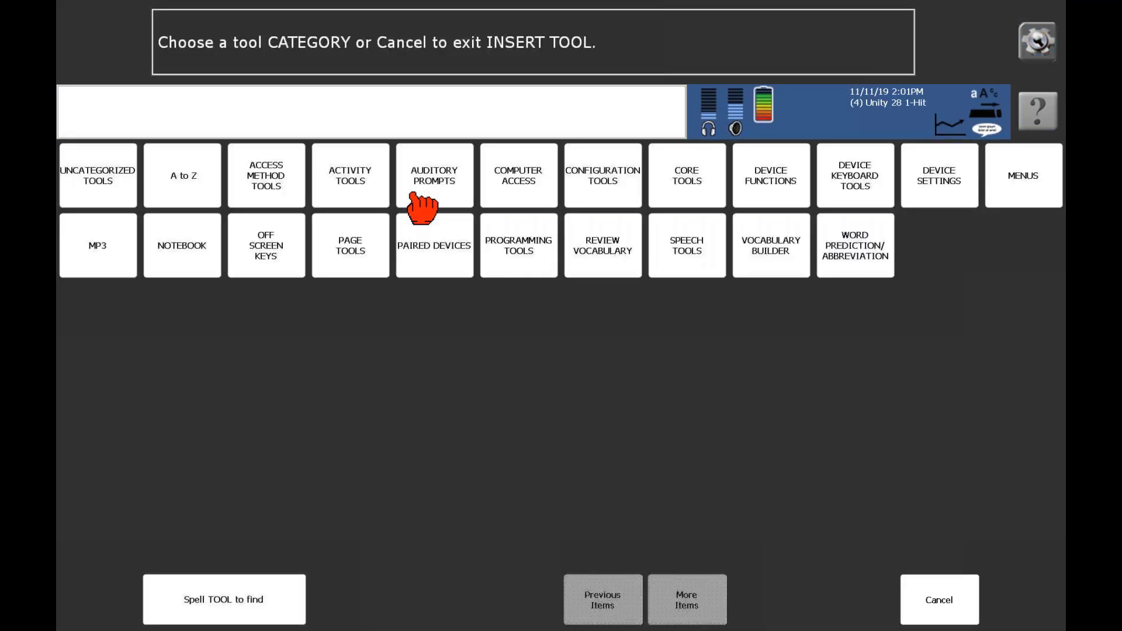
click(107, 267)
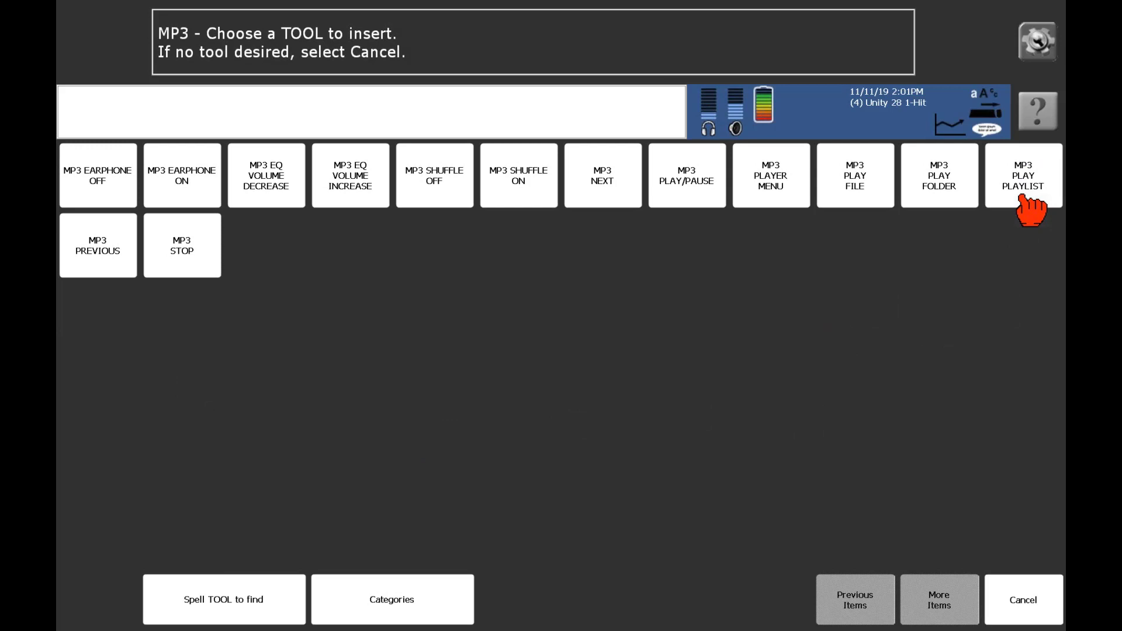
click(1024, 176)
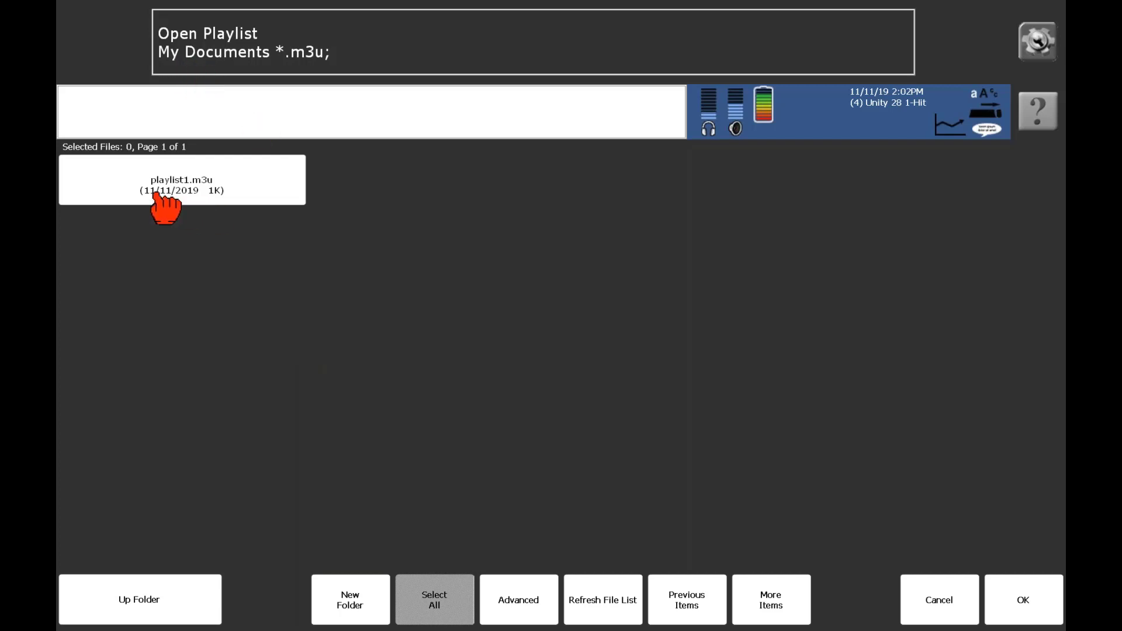
click(179, 193)
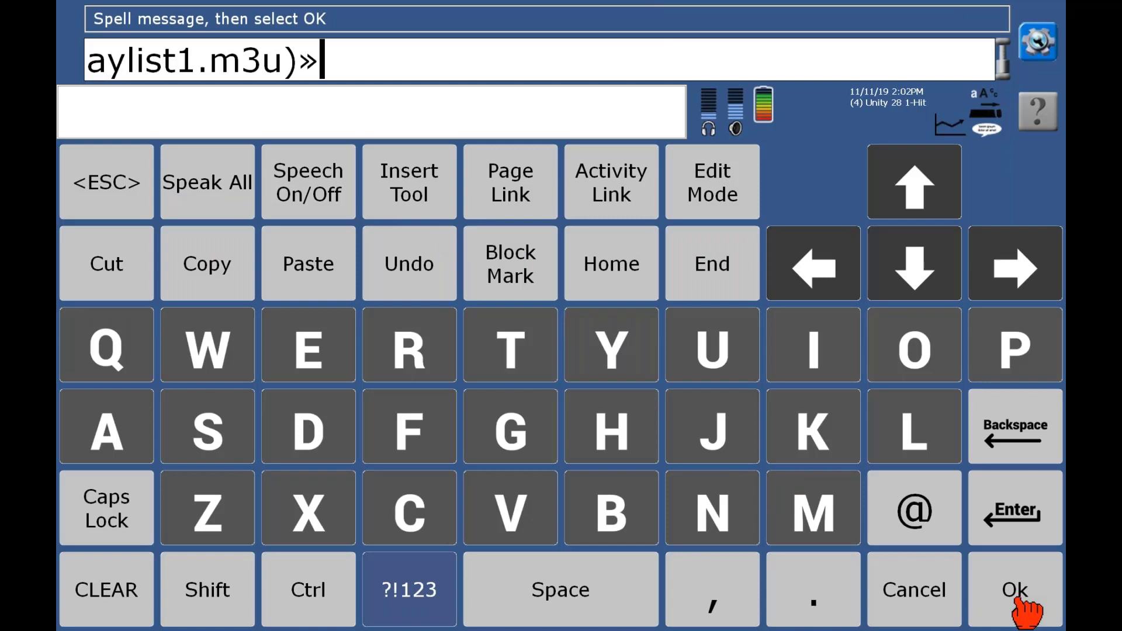
click(1028, 596)
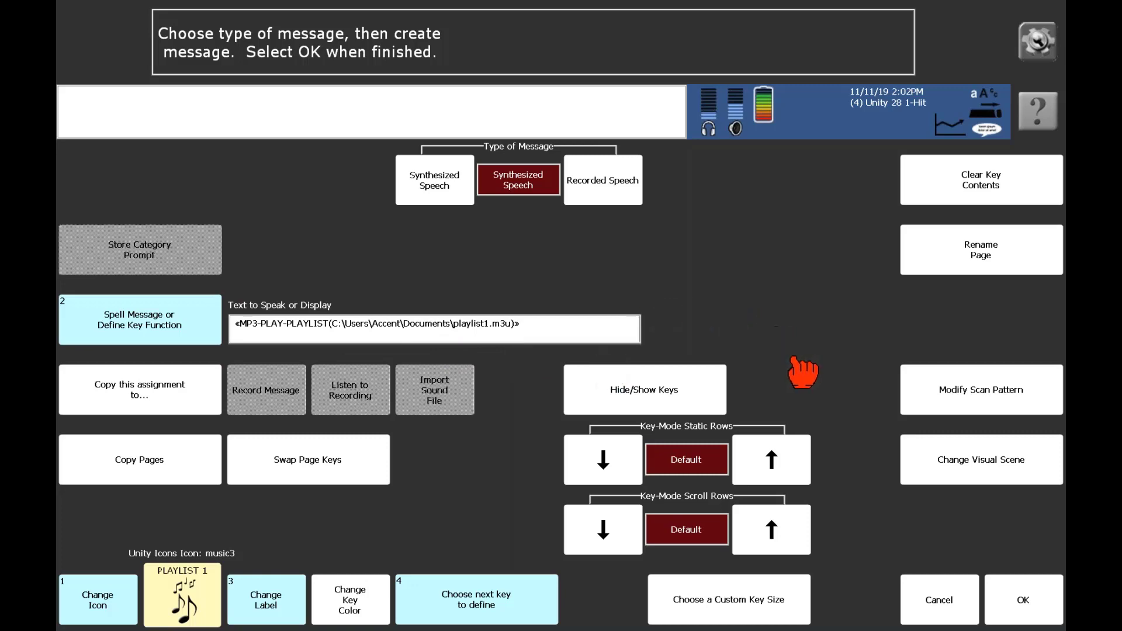
Save the PLAYLIST 1 key definition, then test its playback with the next, previous and play/pause controls.
click(1038, 617)
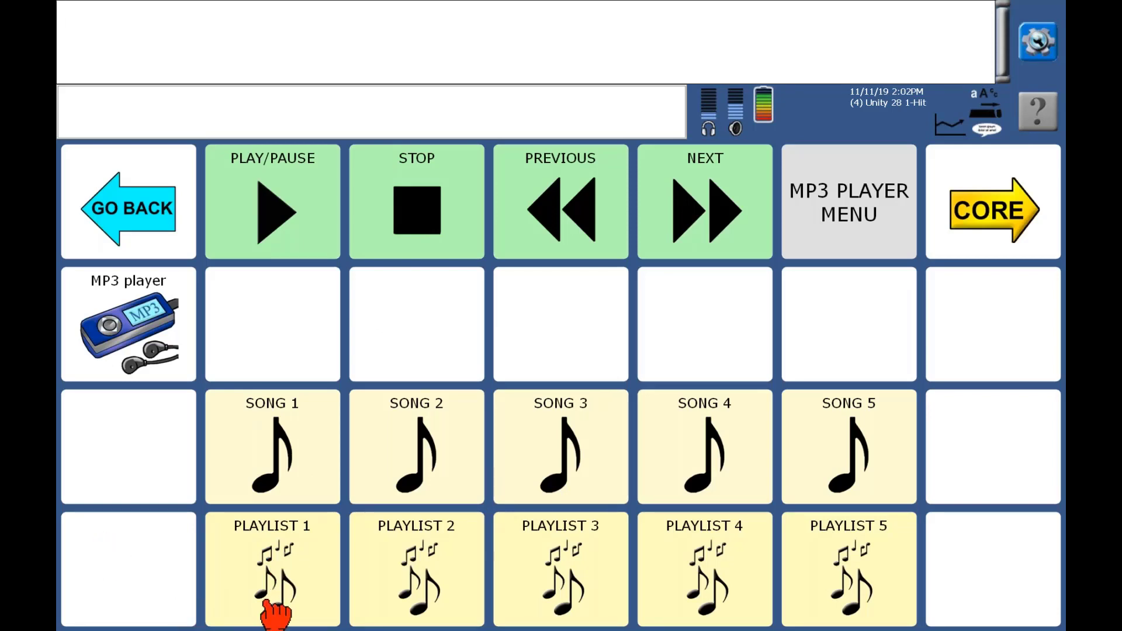
click(708, 240)
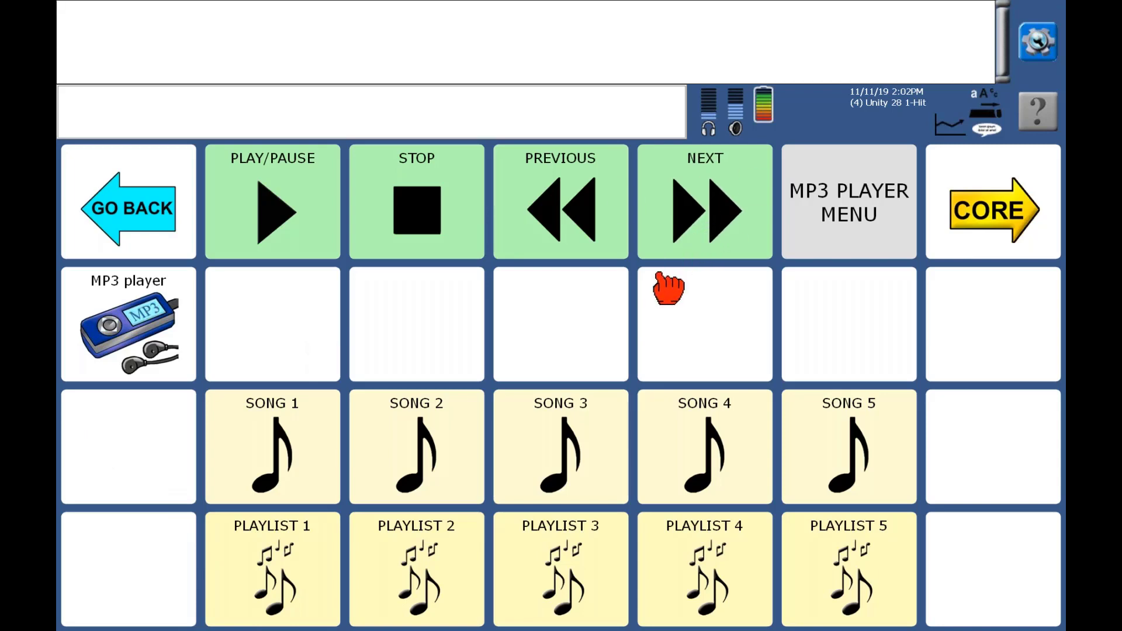
click(696, 227)
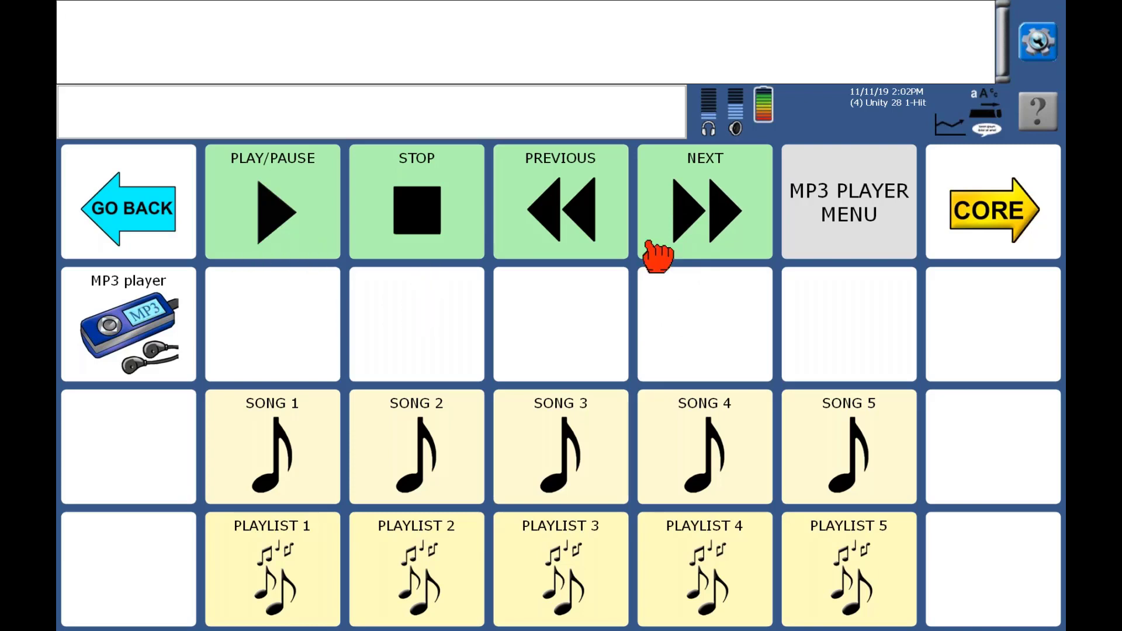
click(582, 193)
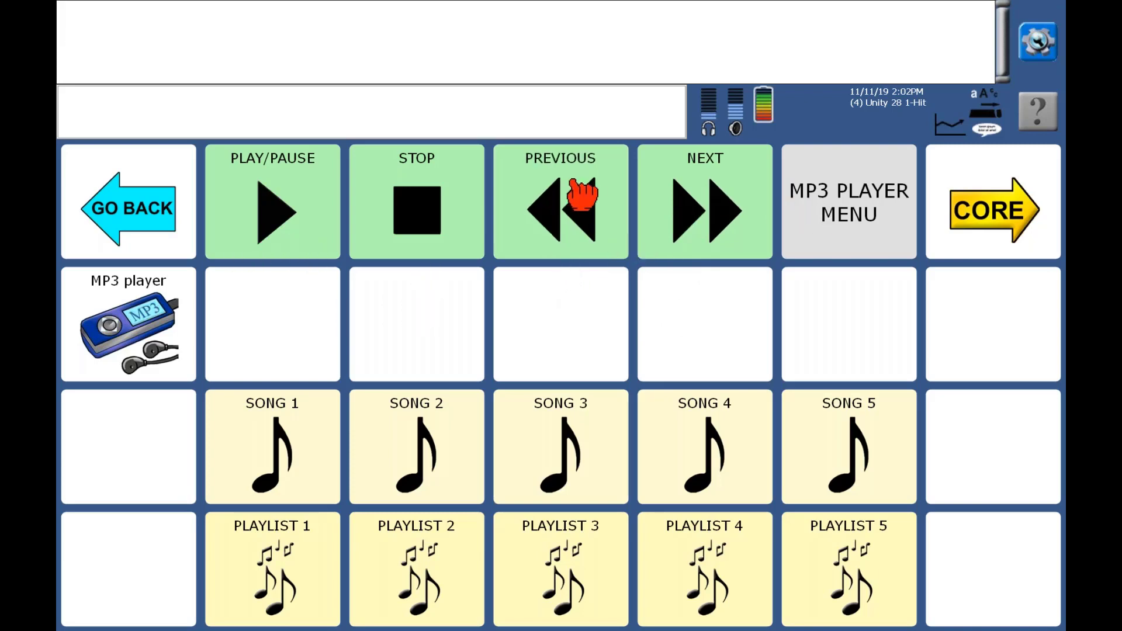
click(272, 221)
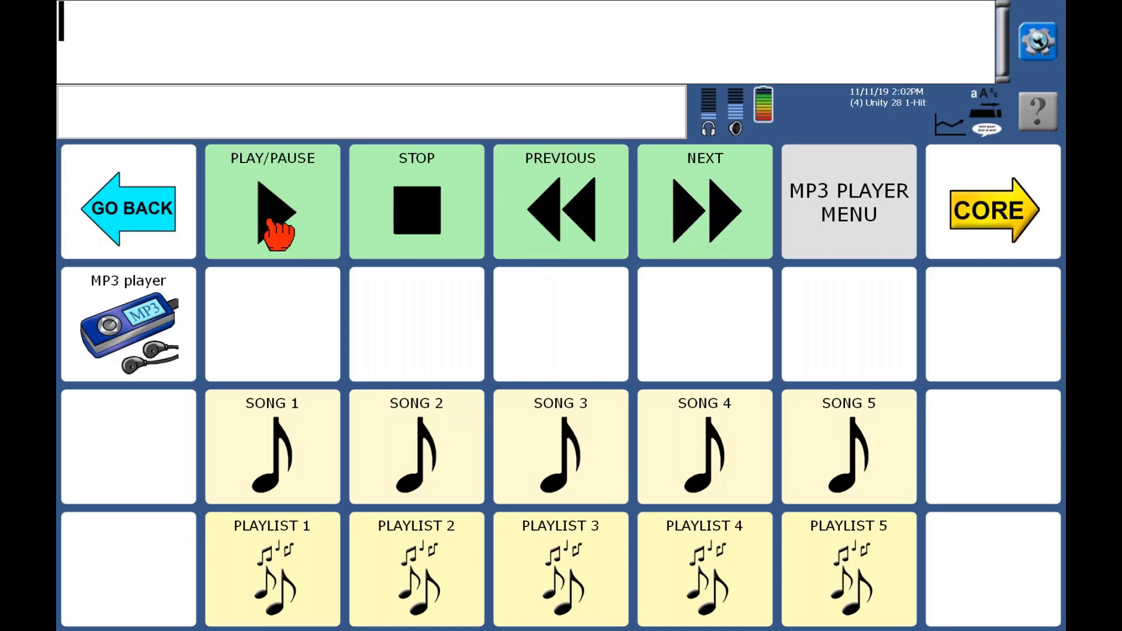
click(273, 229)
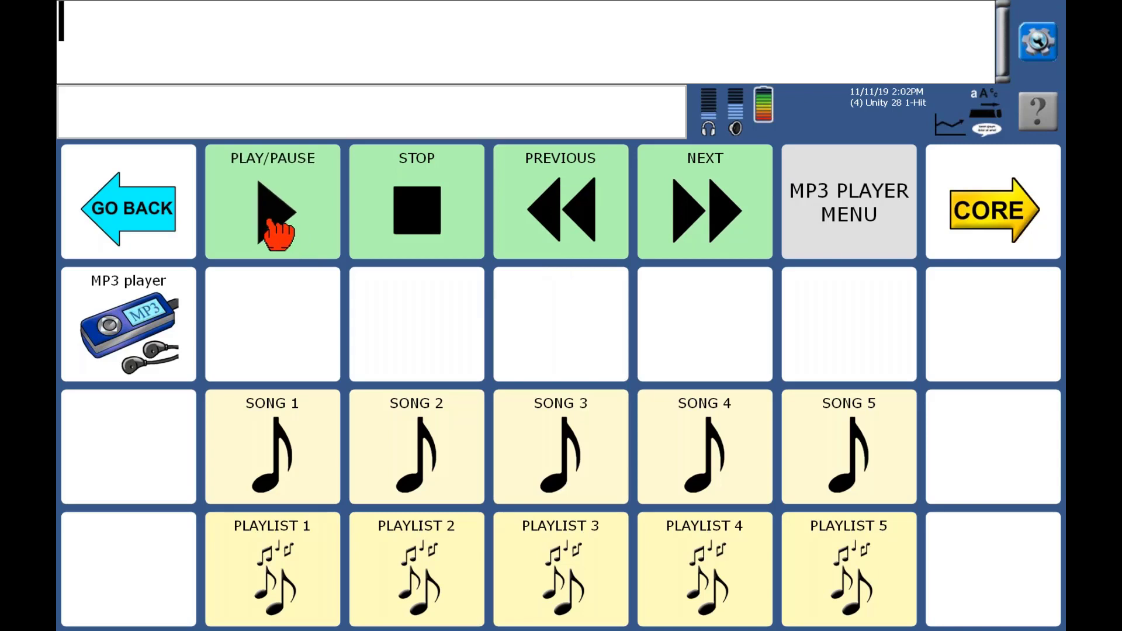
Switch to the Windows desktop and open USB Drive (E:) in File Explorer.
click(1040, 47)
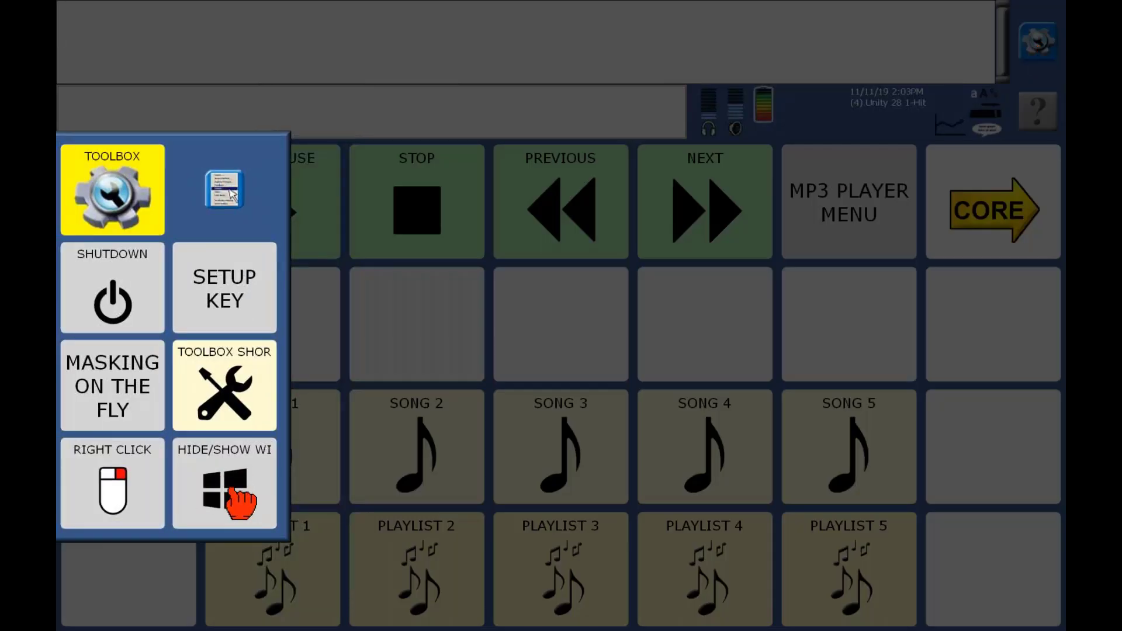
click(238, 491)
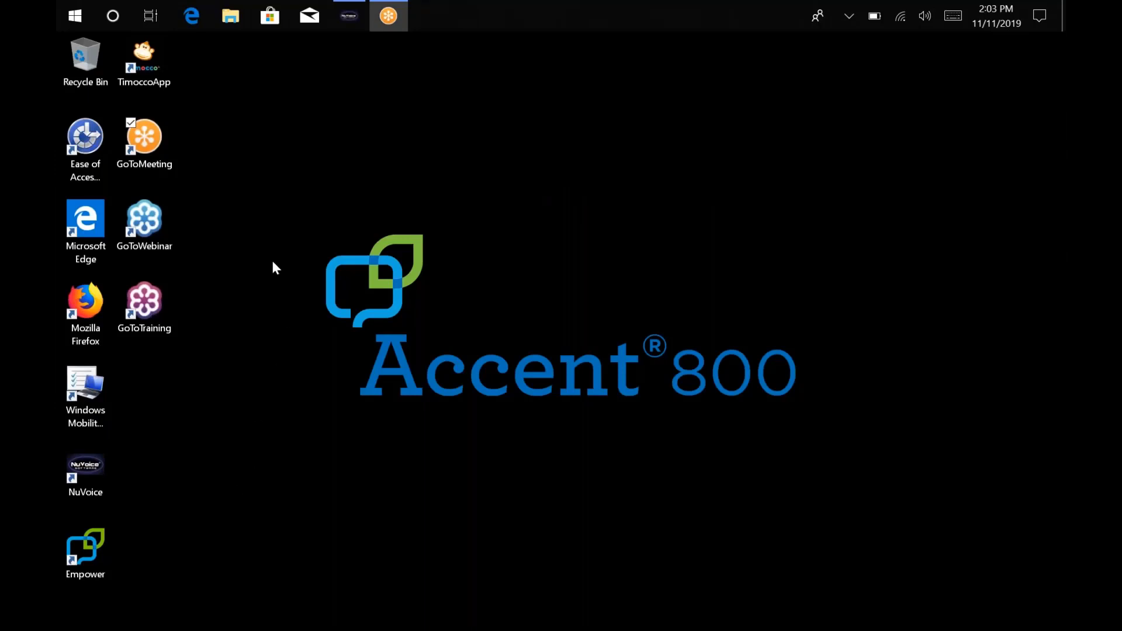
click(237, 20)
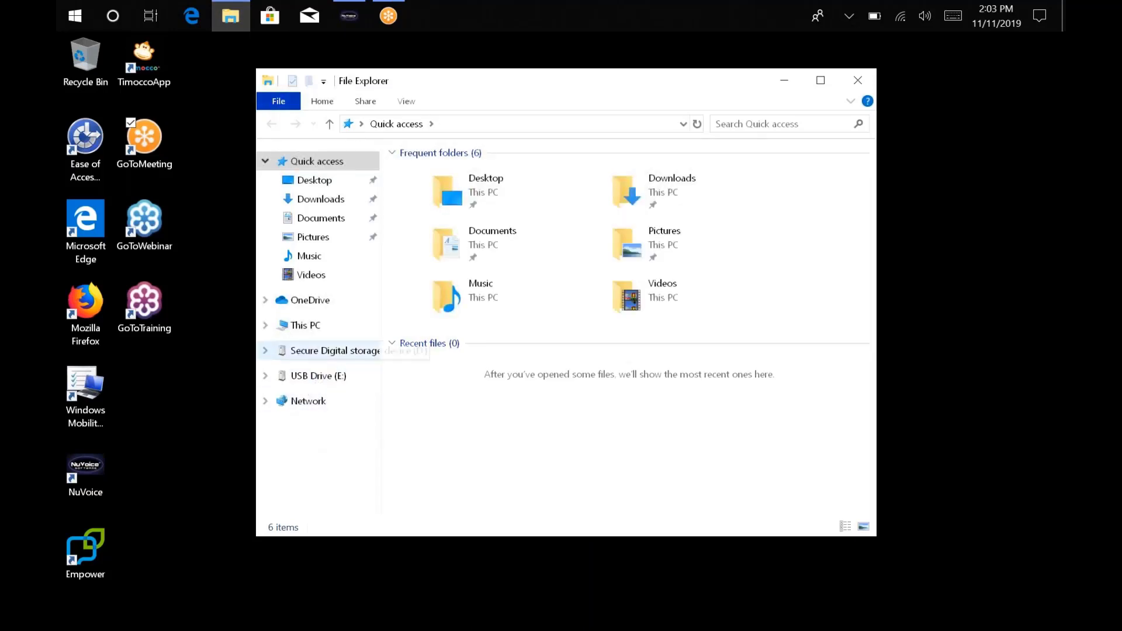
click(315, 382)
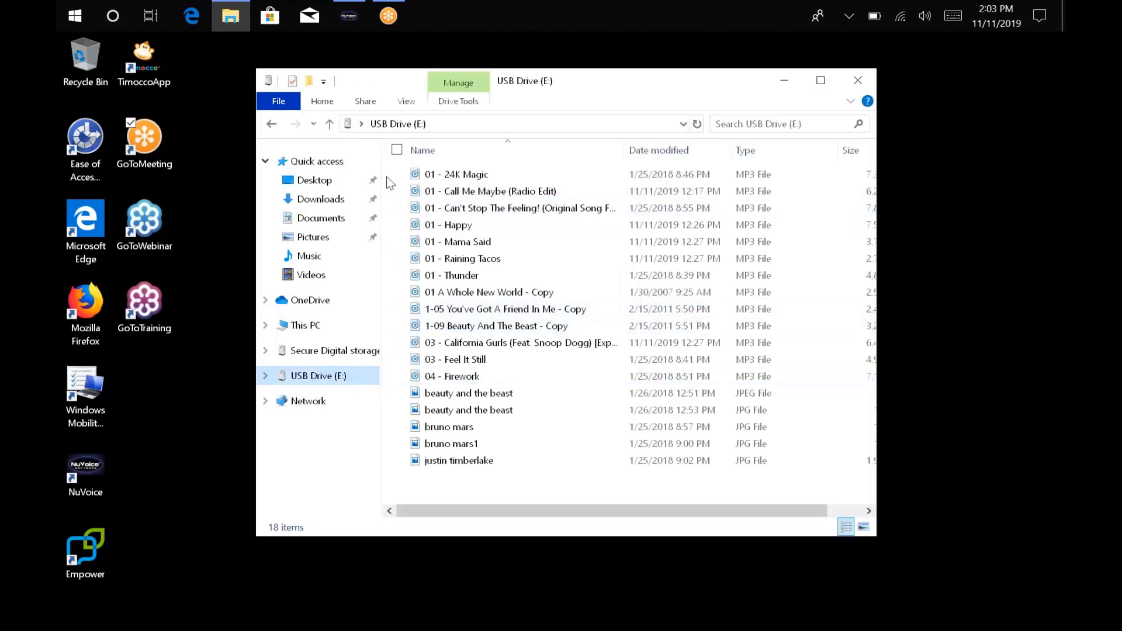
Copy all the MP3 files, from 24K Magic to Firework, from the USB drive into the Documents folder.
drag(387, 177, 764, 388)
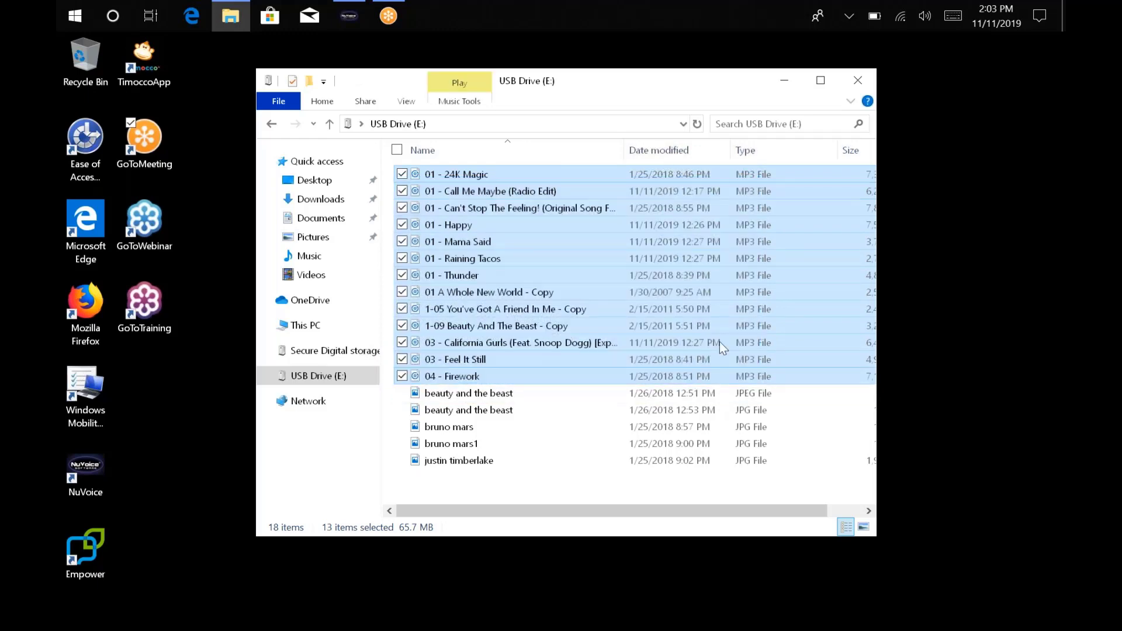
right_click(504, 243)
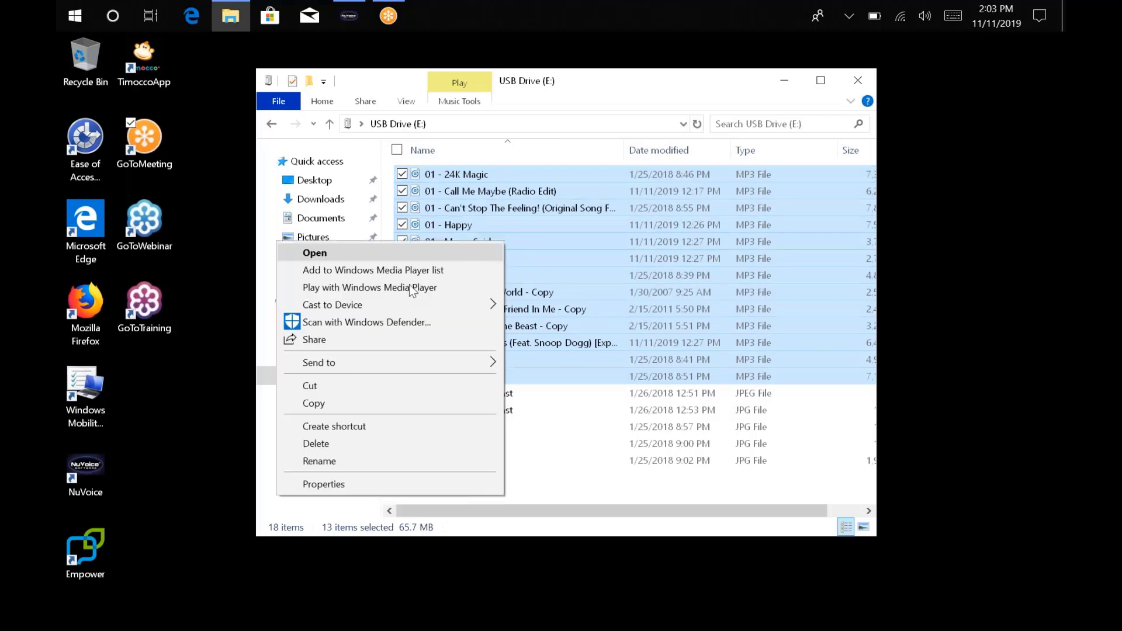
click(321, 404)
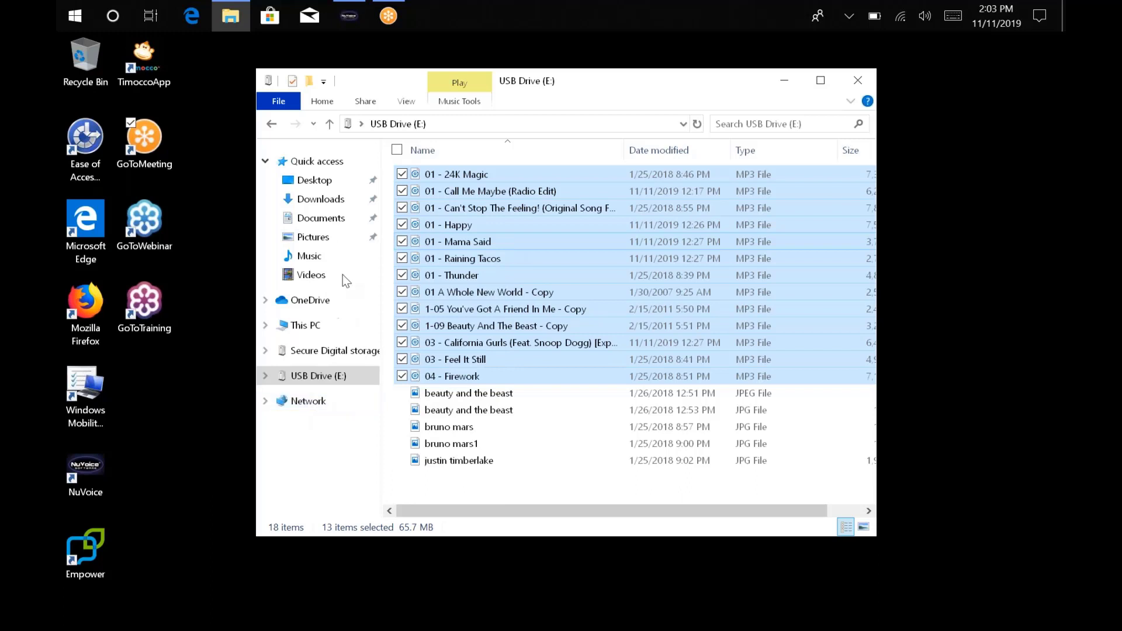
click(315, 222)
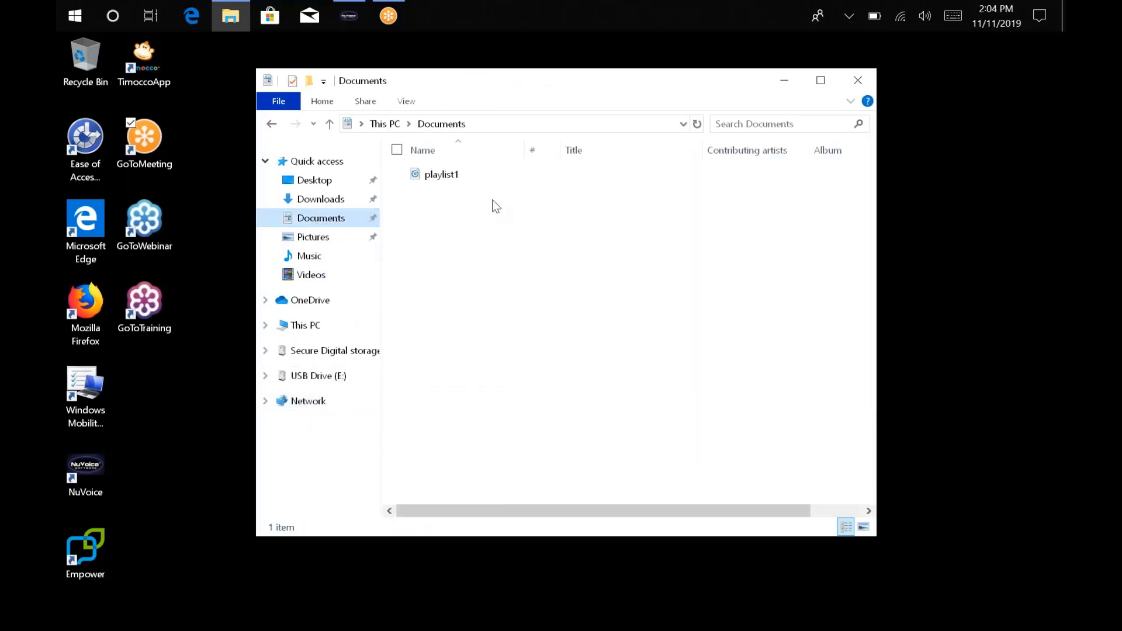
right_click(442, 225)
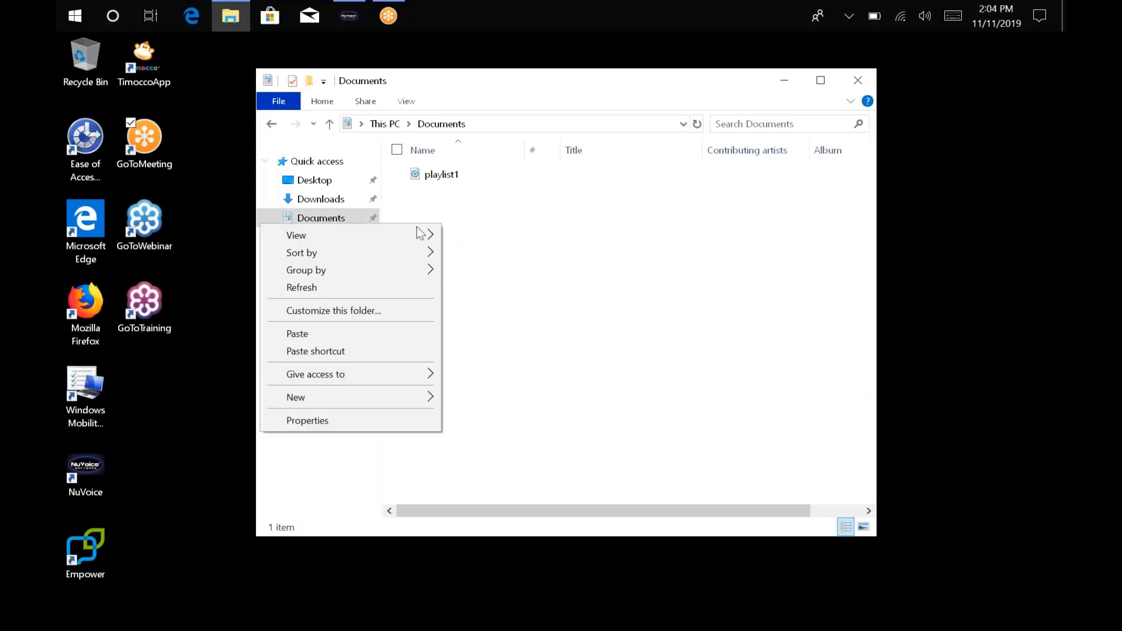
click(298, 334)
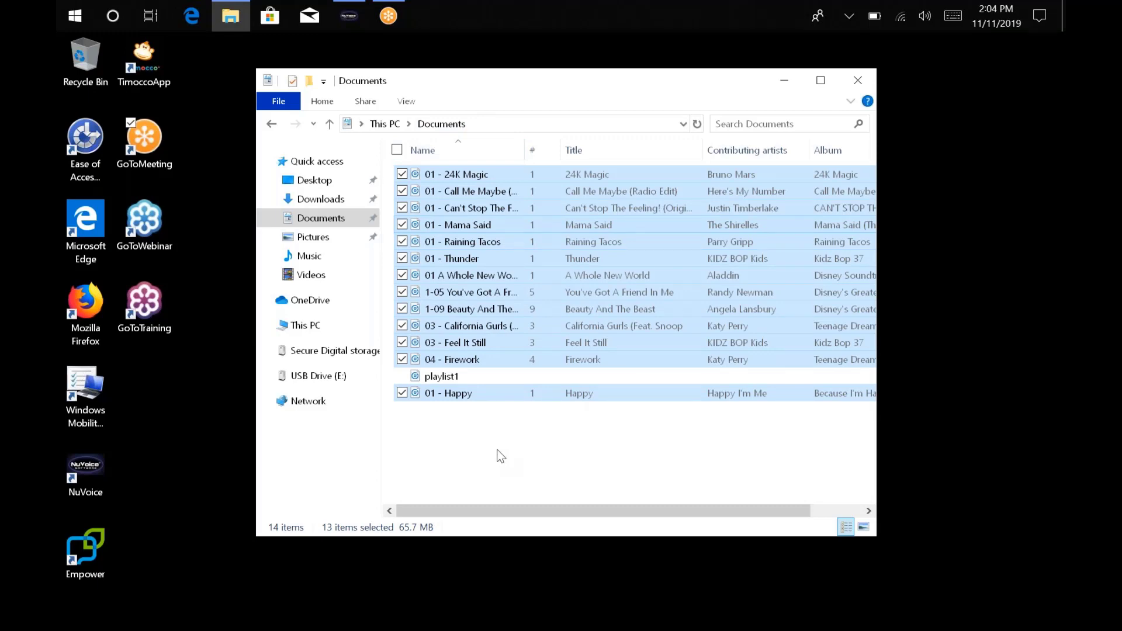
click(501, 456)
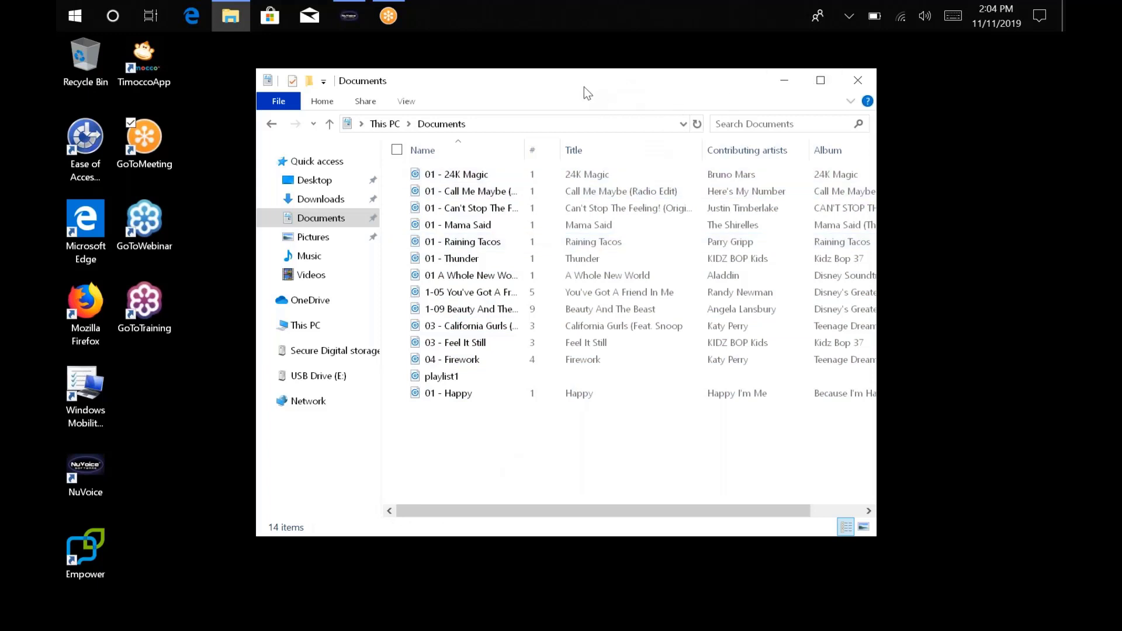
Close File Explorer, return to NuVoice and create a new playlist in the MP3 player.
click(857, 81)
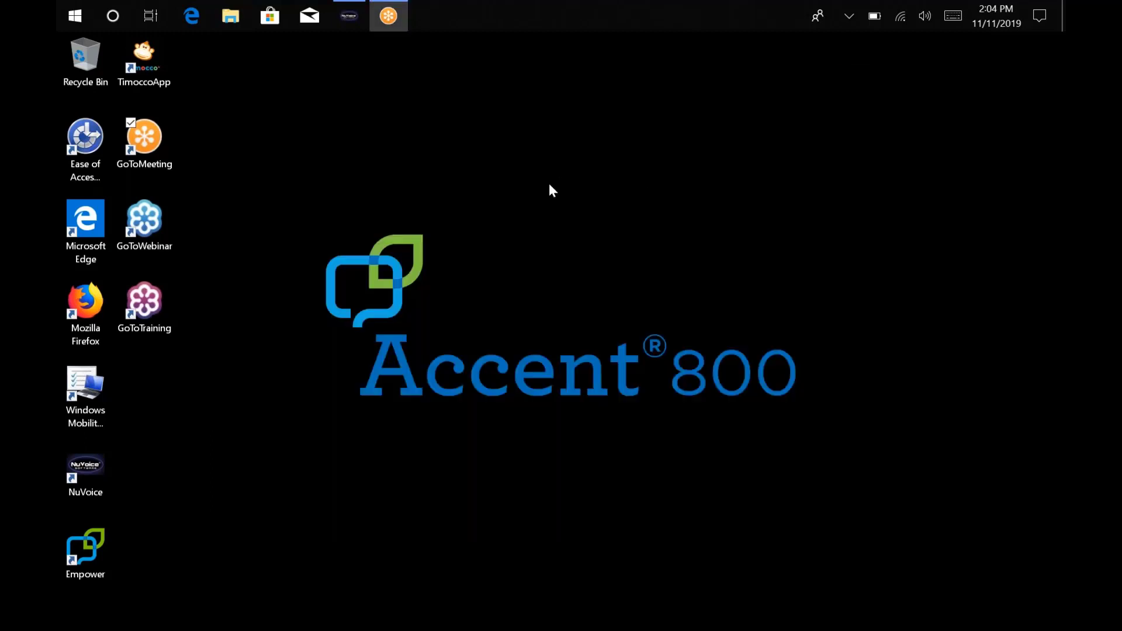
click(349, 20)
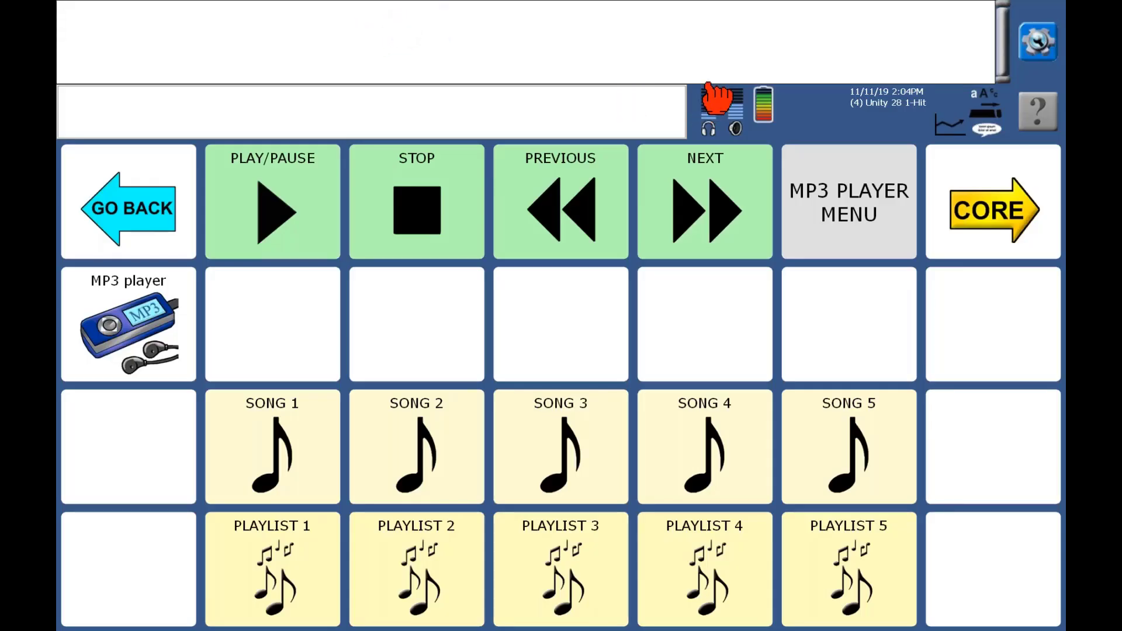
click(857, 230)
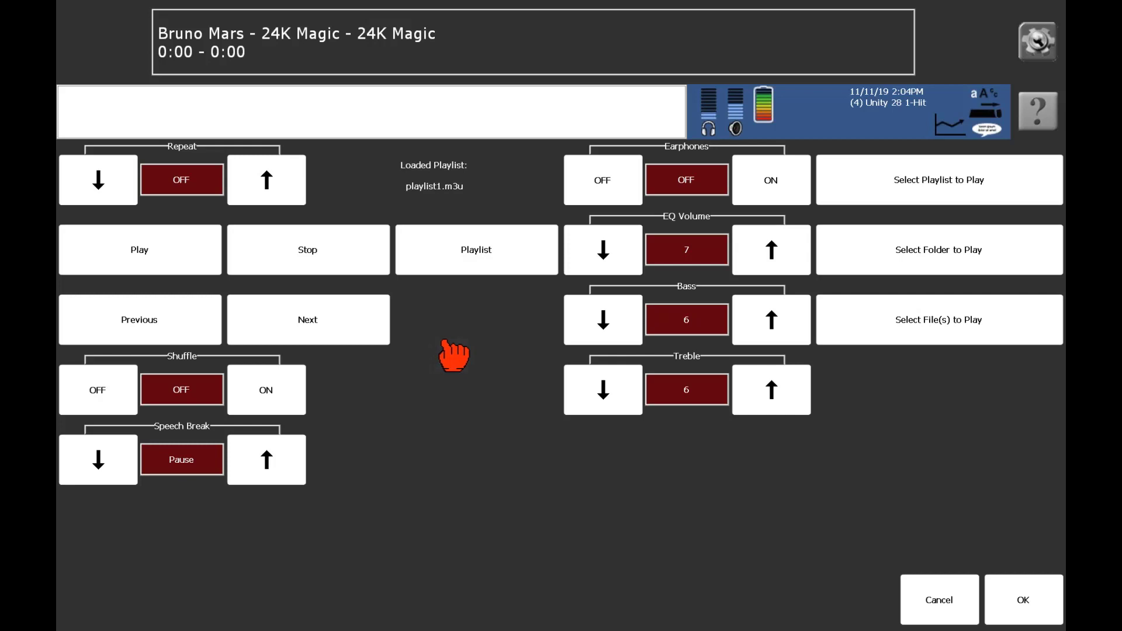
click(479, 266)
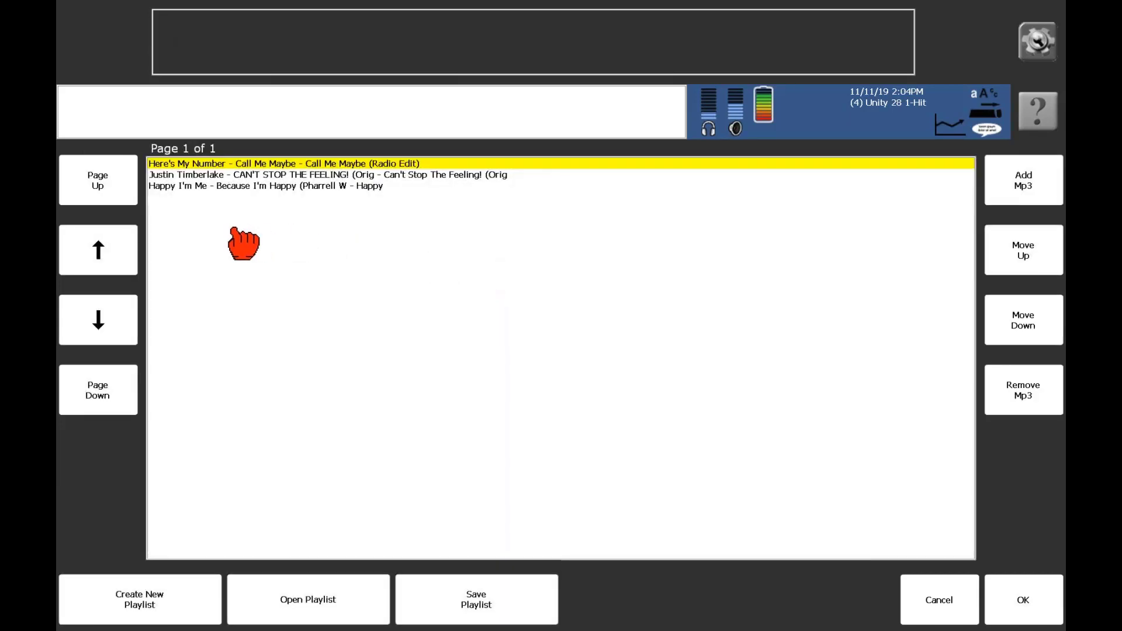
click(140, 603)
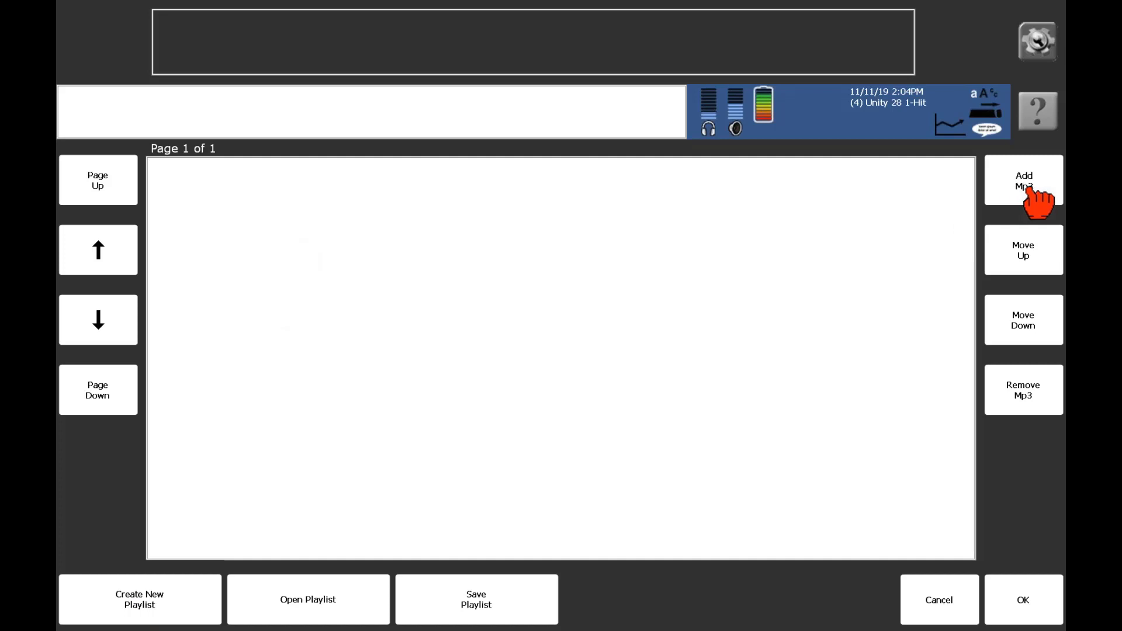
Start adding MP3s to the new playlist and browse from drive E: to the My Documents folder.
click(1039, 203)
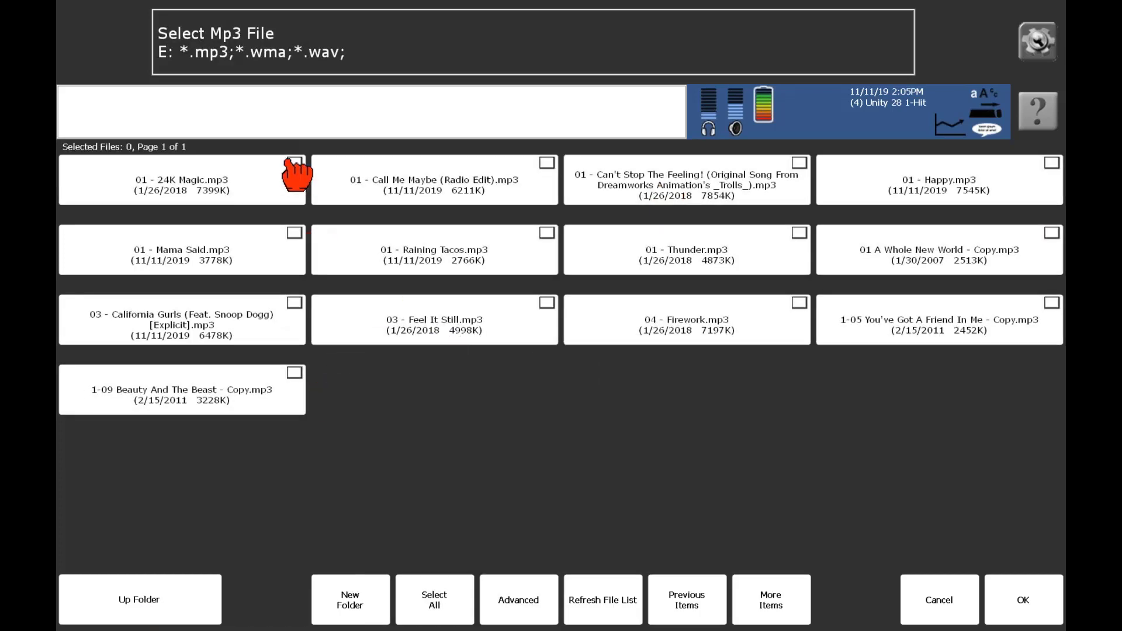
click(294, 165)
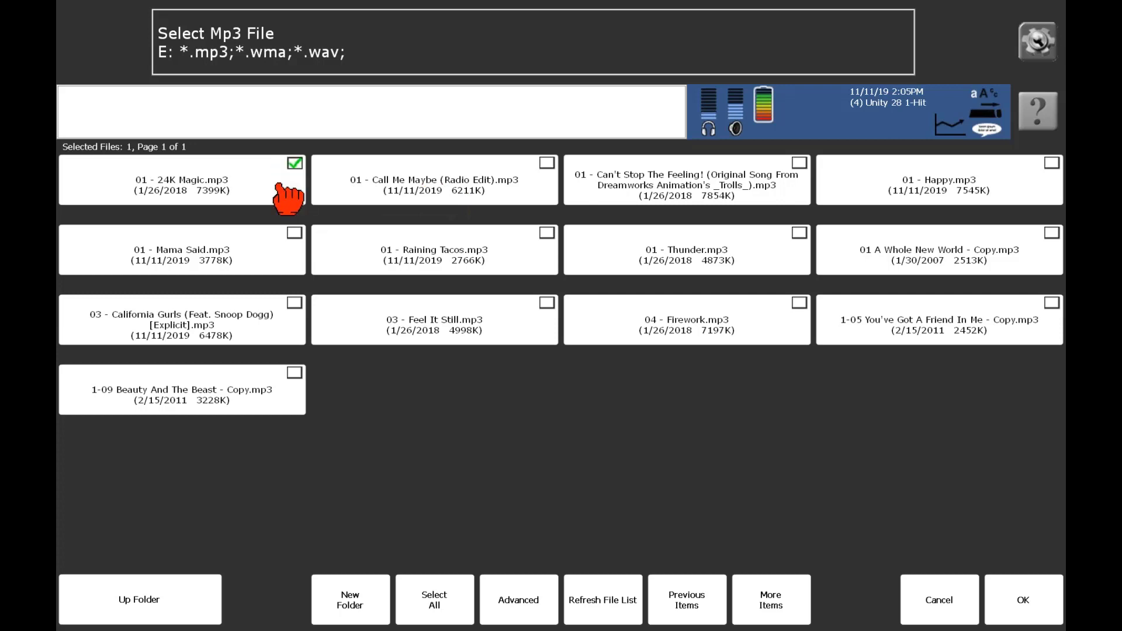
click(280, 186)
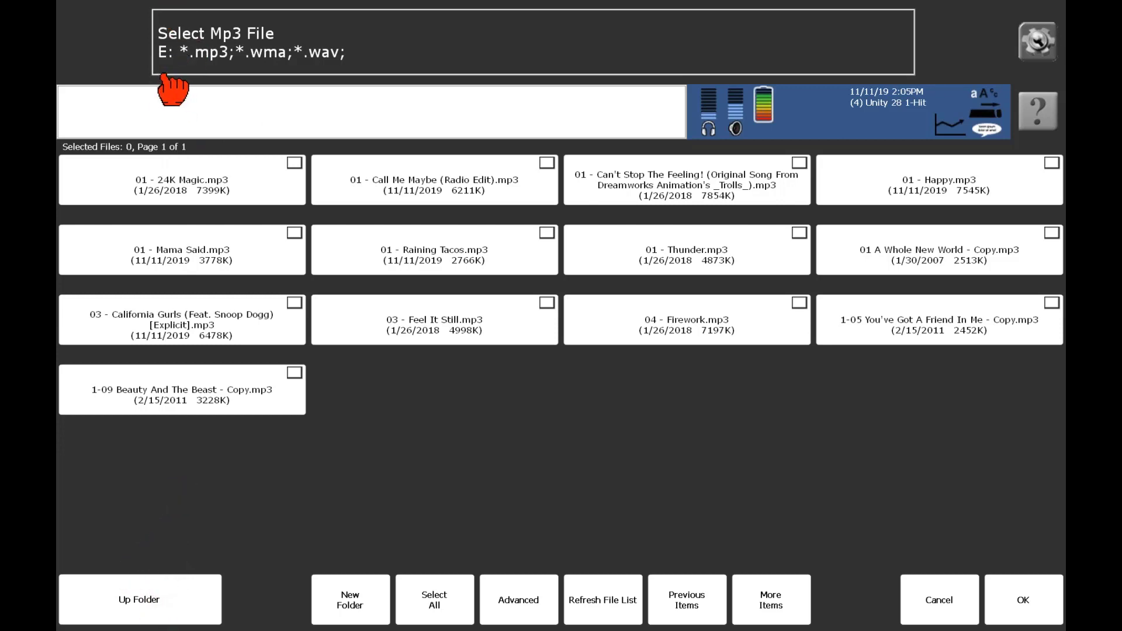
click(166, 619)
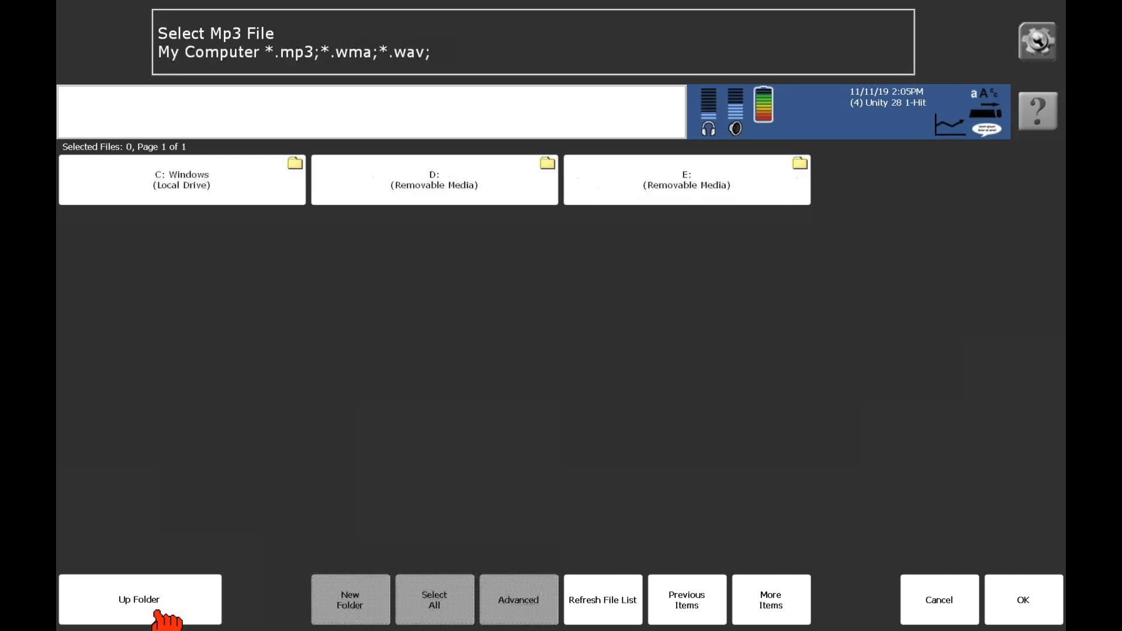
click(154, 618)
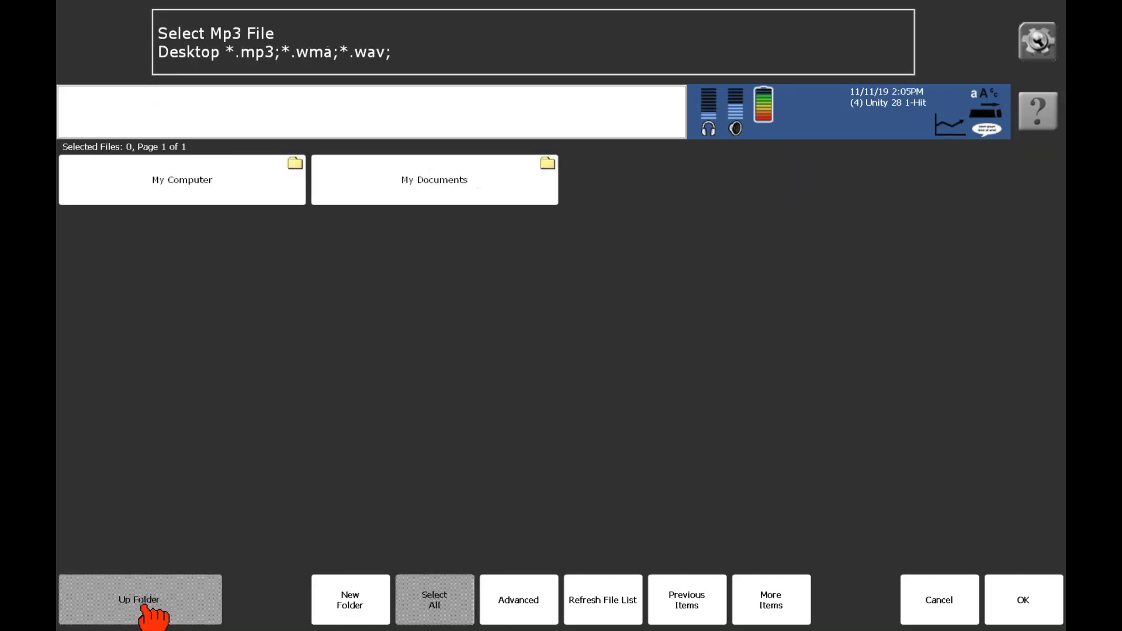
click(443, 199)
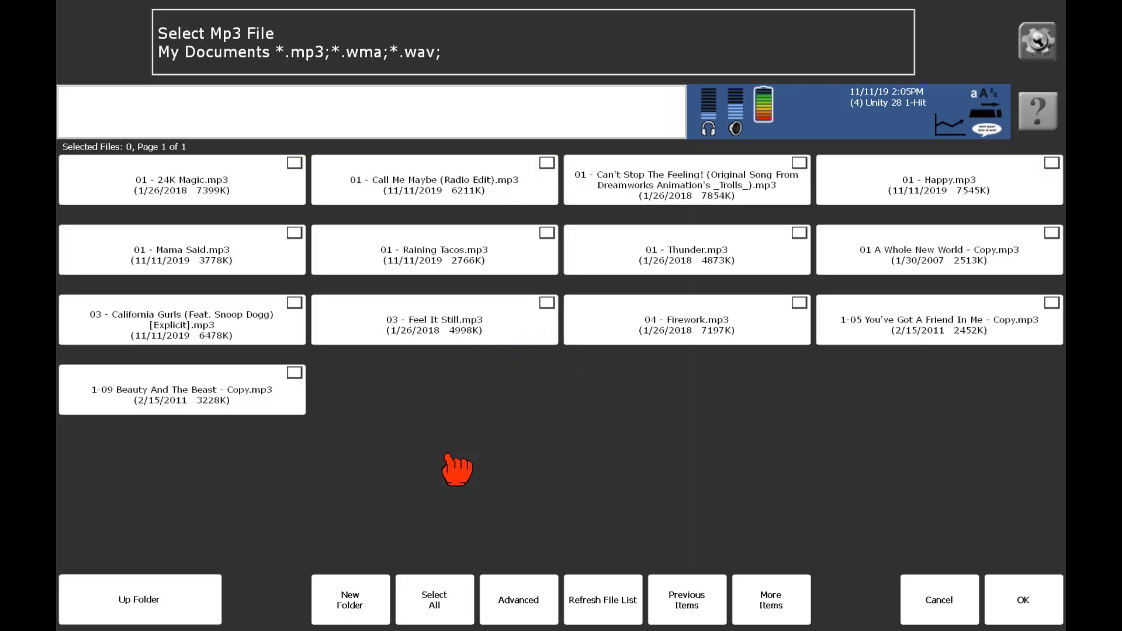
Select every song in My Documents, from 24K Magic to Beauty And The Beast, and confirm adding them to the new playlist.
click(270, 163)
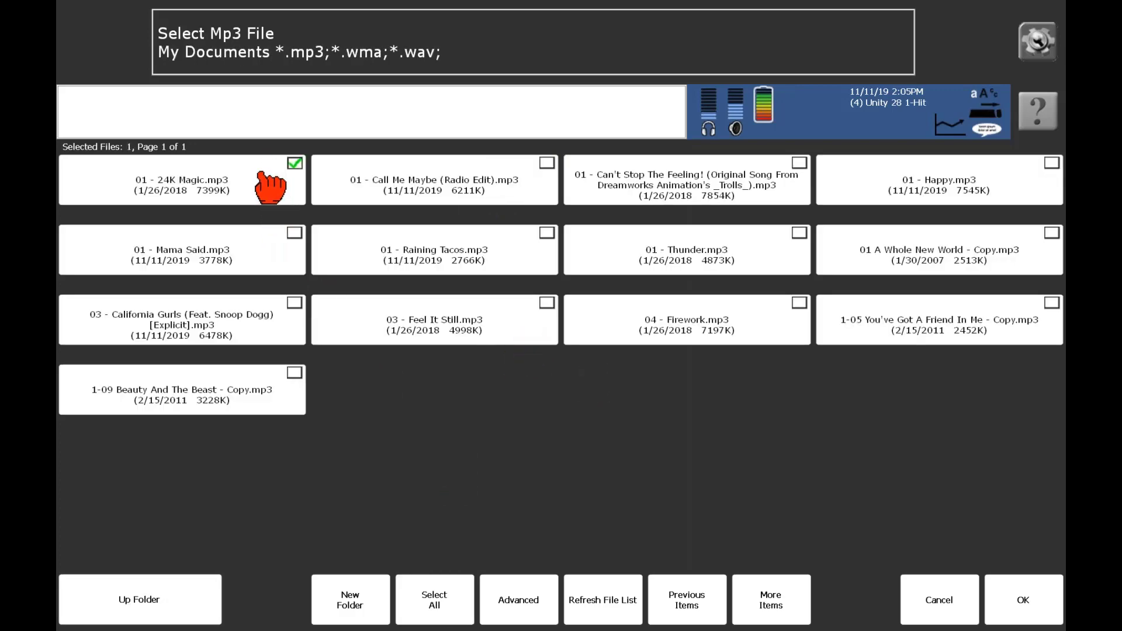
click(548, 193)
click(741, 173)
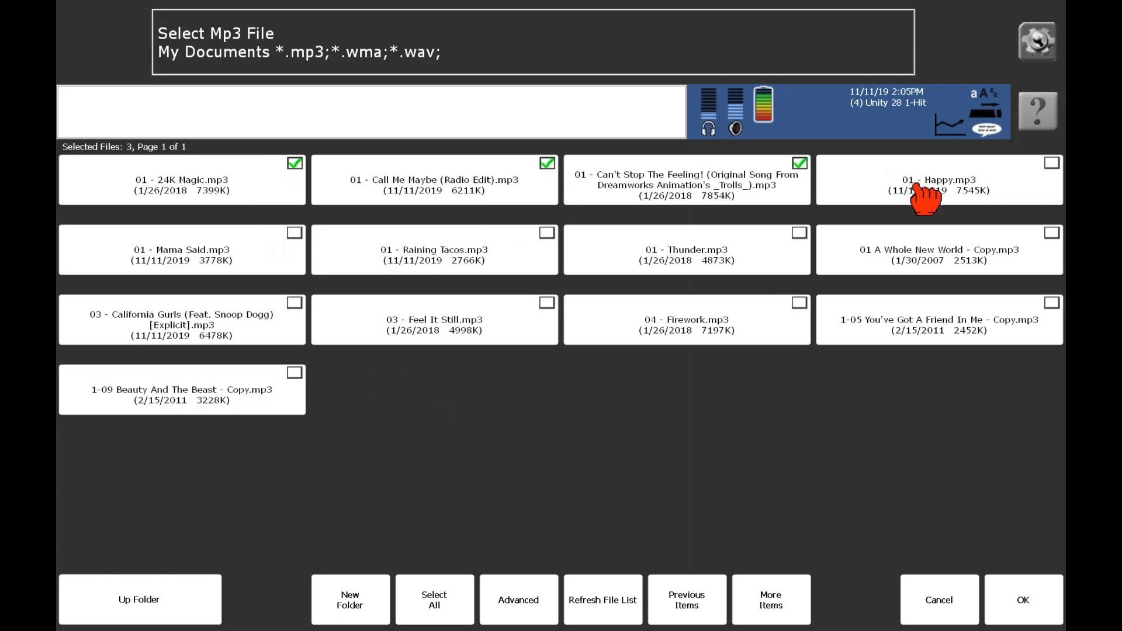
click(890, 187)
click(248, 268)
click(382, 265)
click(701, 251)
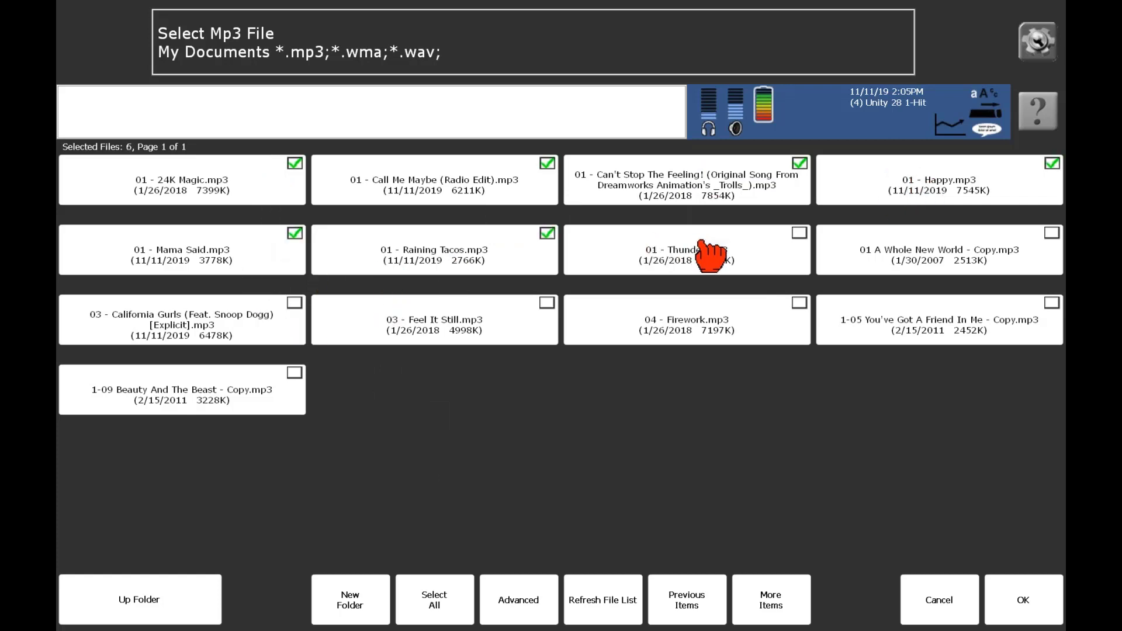
click(918, 286)
click(269, 316)
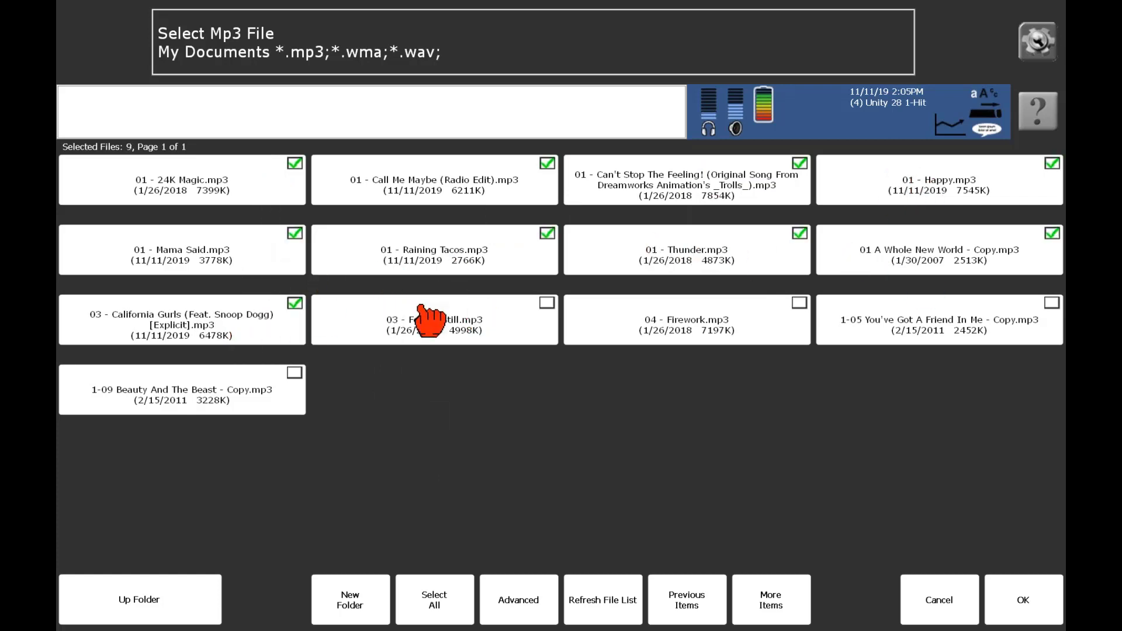
click(420, 308)
click(712, 341)
click(854, 334)
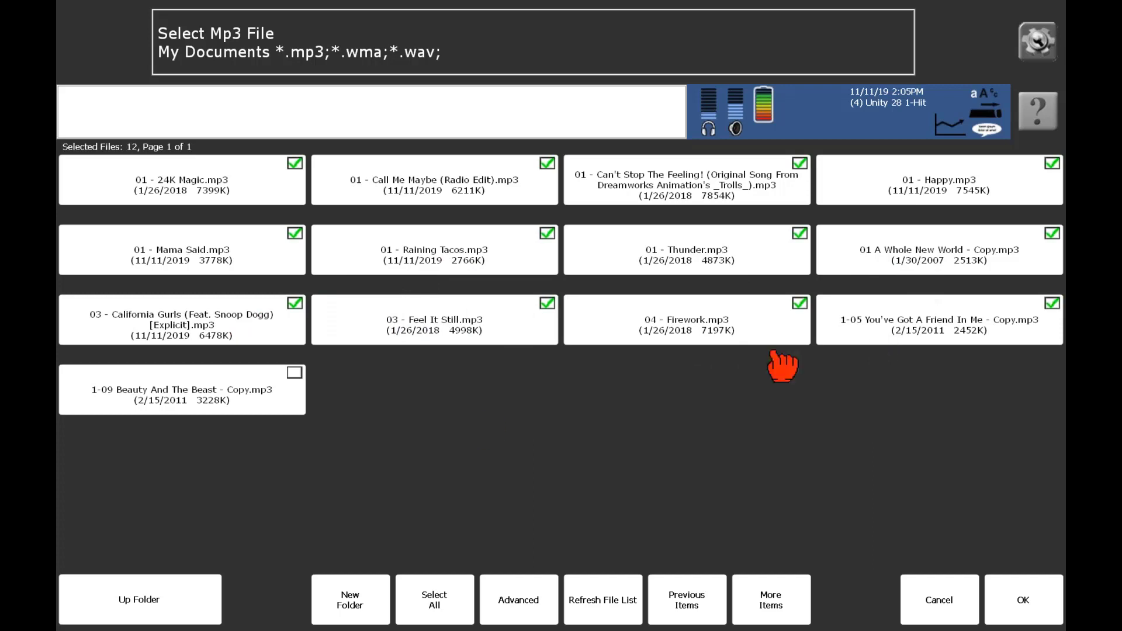
click(255, 404)
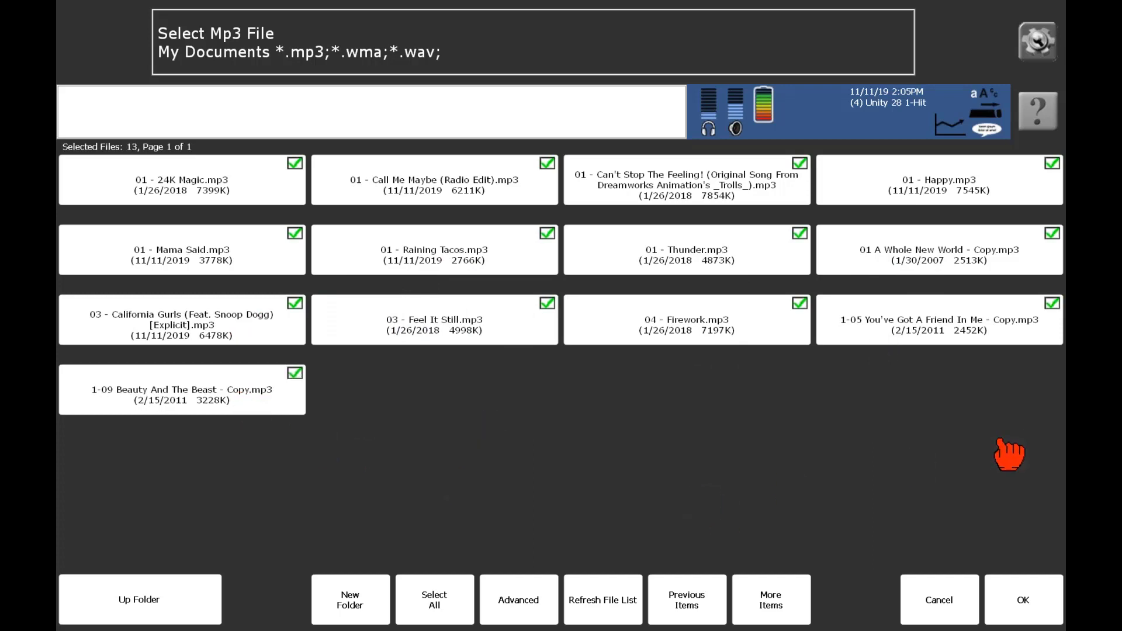
click(1023, 617)
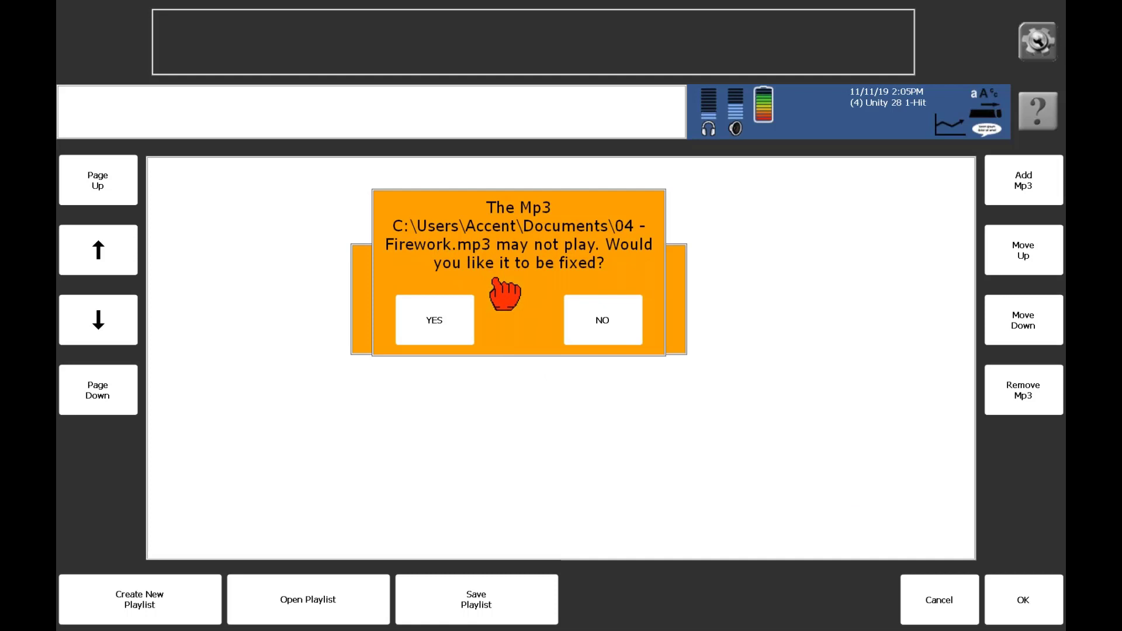
Accept the fix for the Firework MP3 and start saving the new playlist in the pre-set My Documents folder.
click(439, 334)
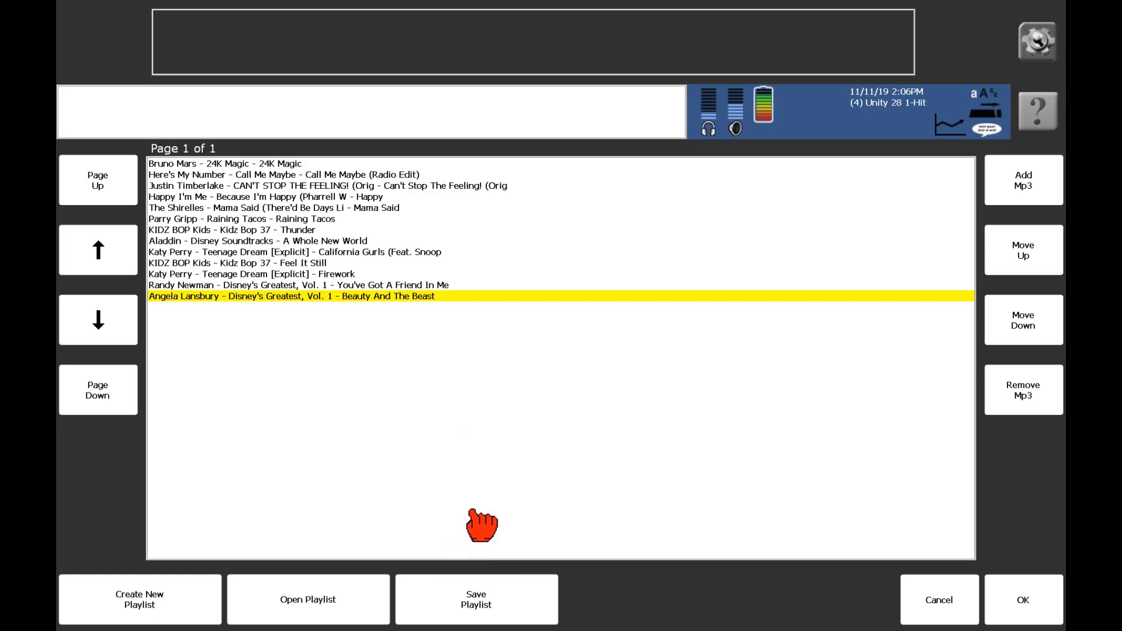
click(510, 611)
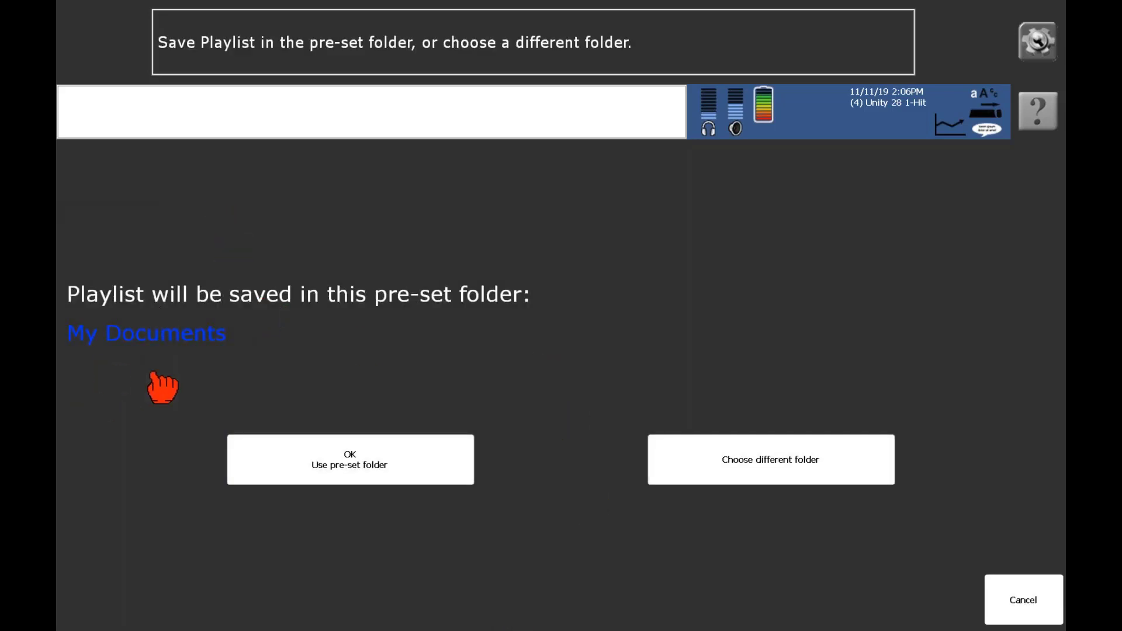
click(359, 464)
Save the playlist under the name playlist2 and confirm out of the MP3 player menu back to the MP3 PLAYER page.
click(1046, 345)
click(921, 437)
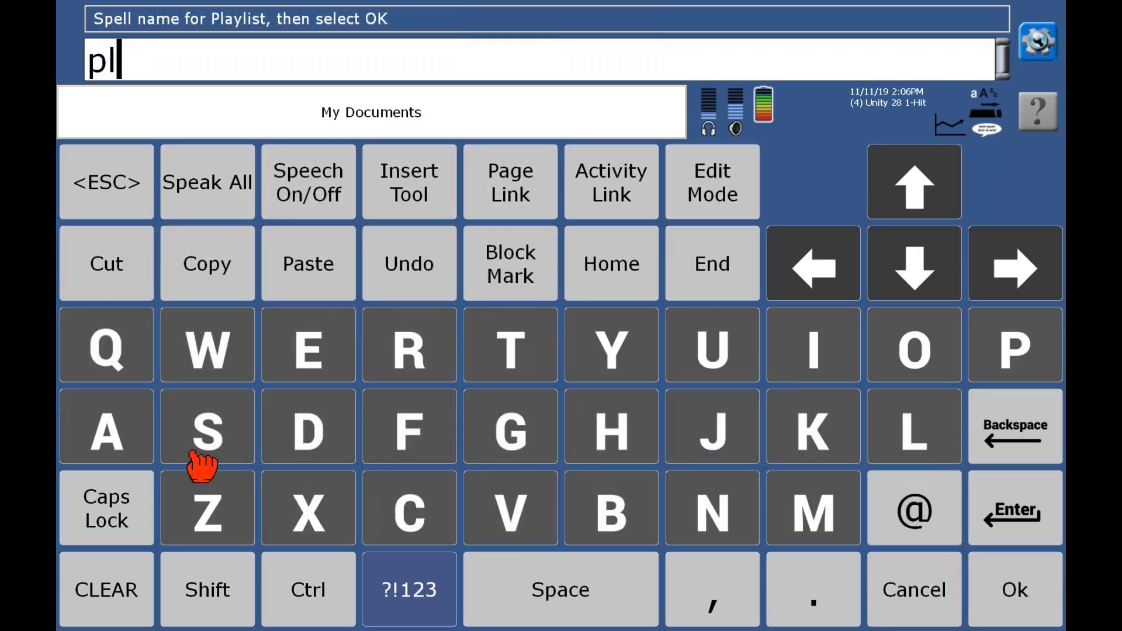
click(138, 374)
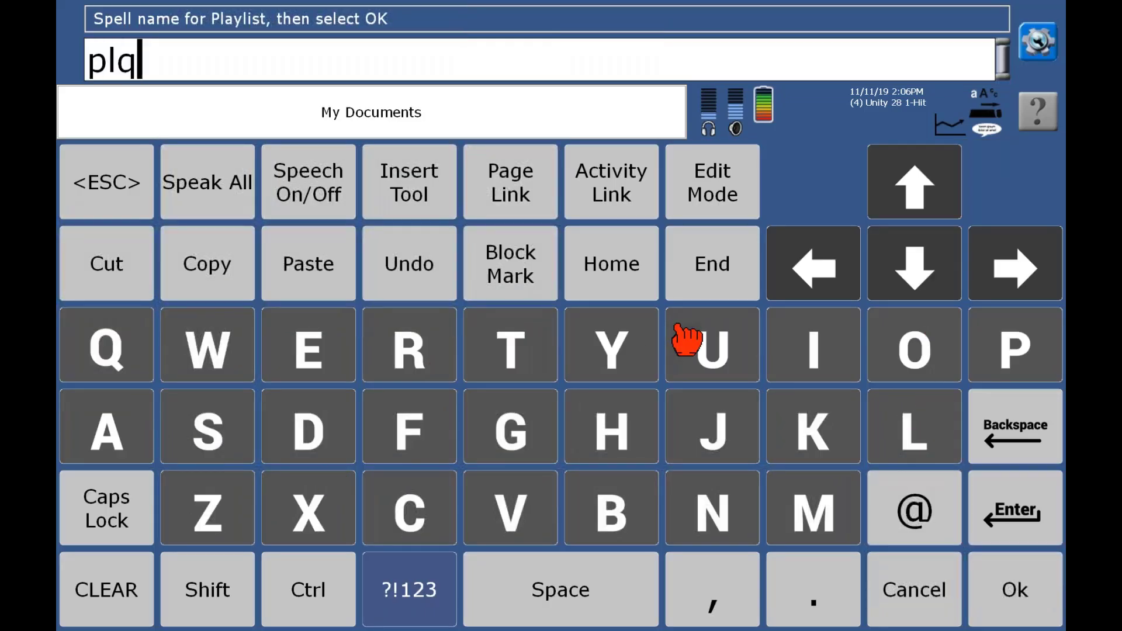
click(1050, 403)
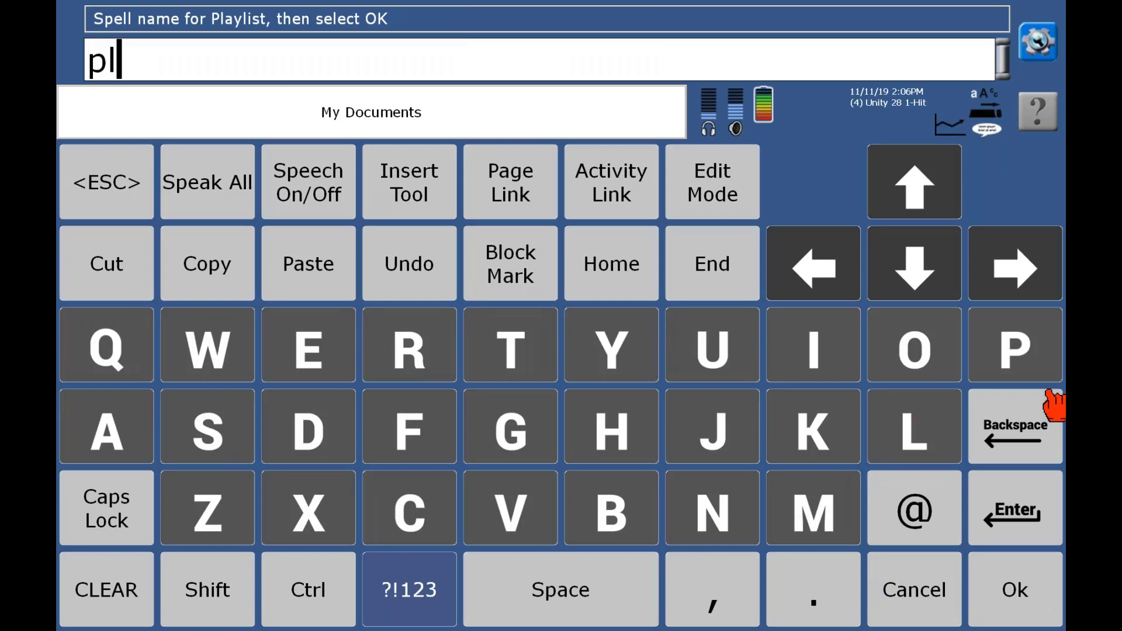
click(88, 442)
click(616, 363)
click(931, 459)
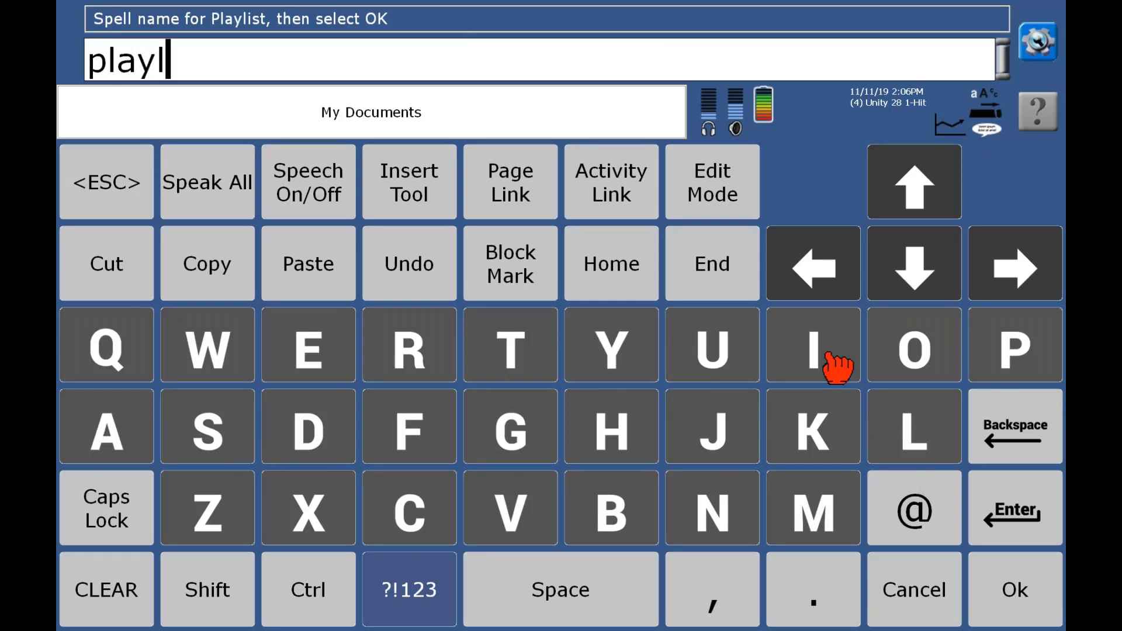
click(837, 369)
click(222, 438)
click(518, 363)
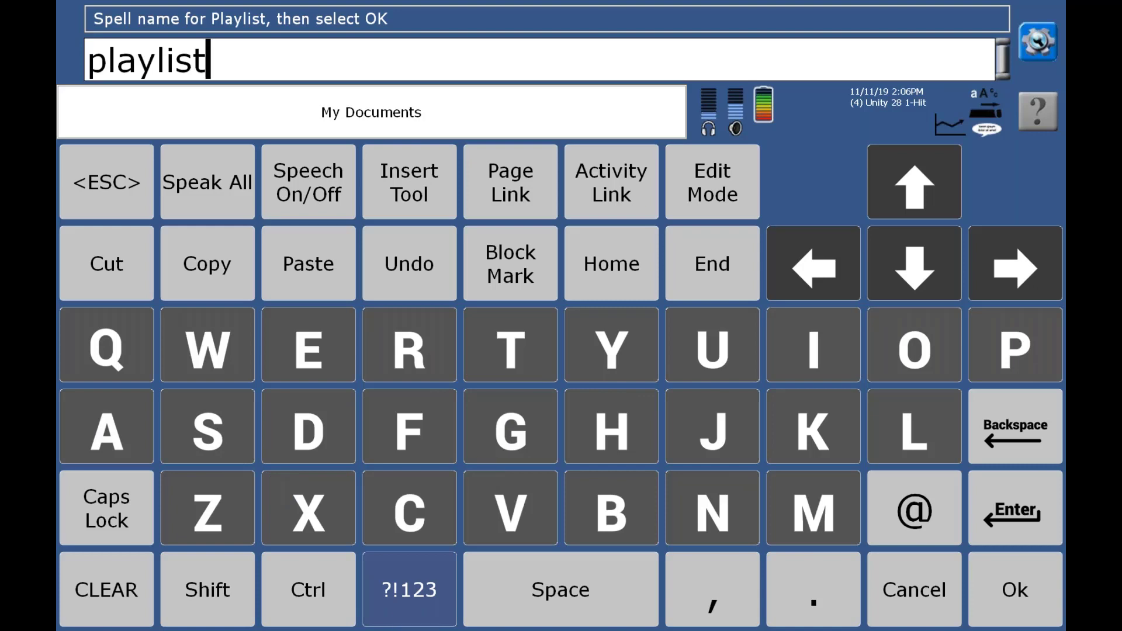
click(409, 585)
click(238, 365)
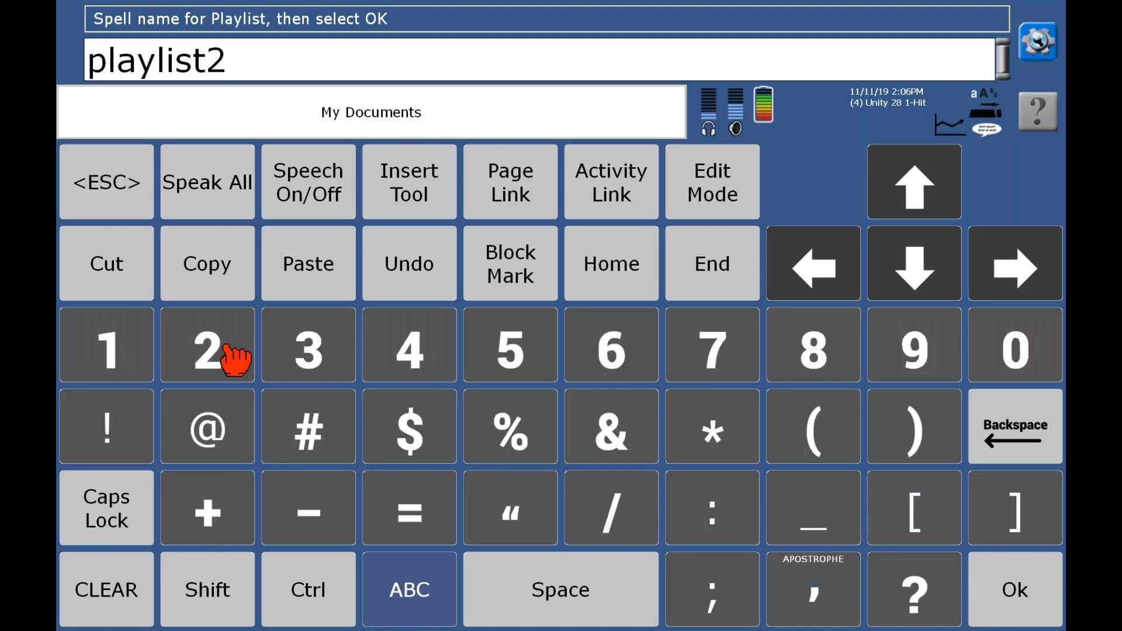
click(1014, 605)
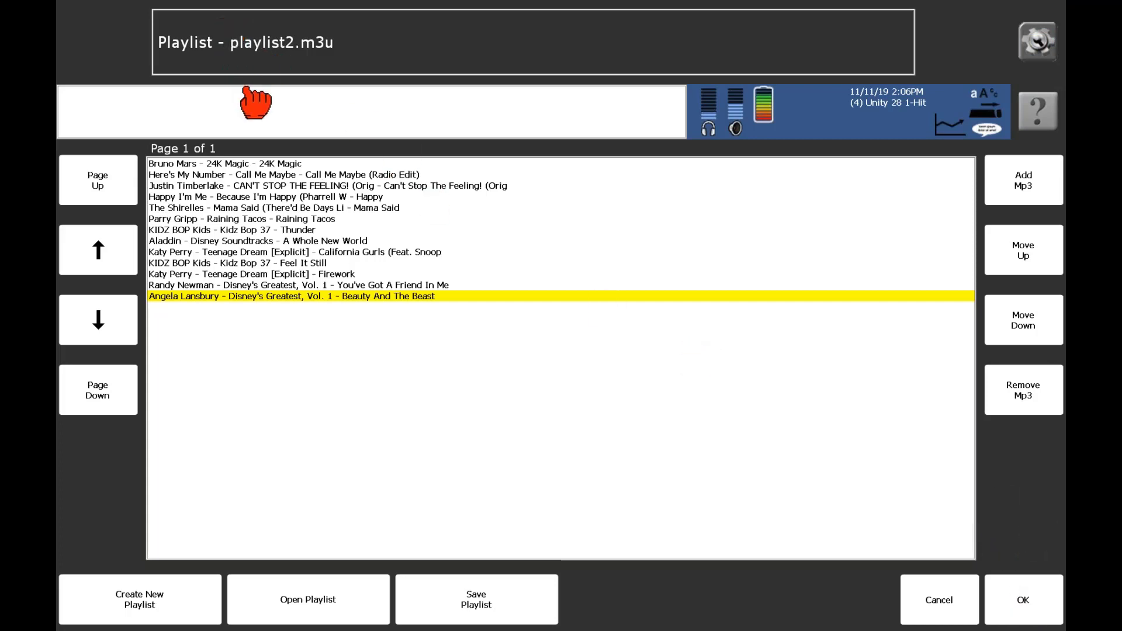
click(1024, 604)
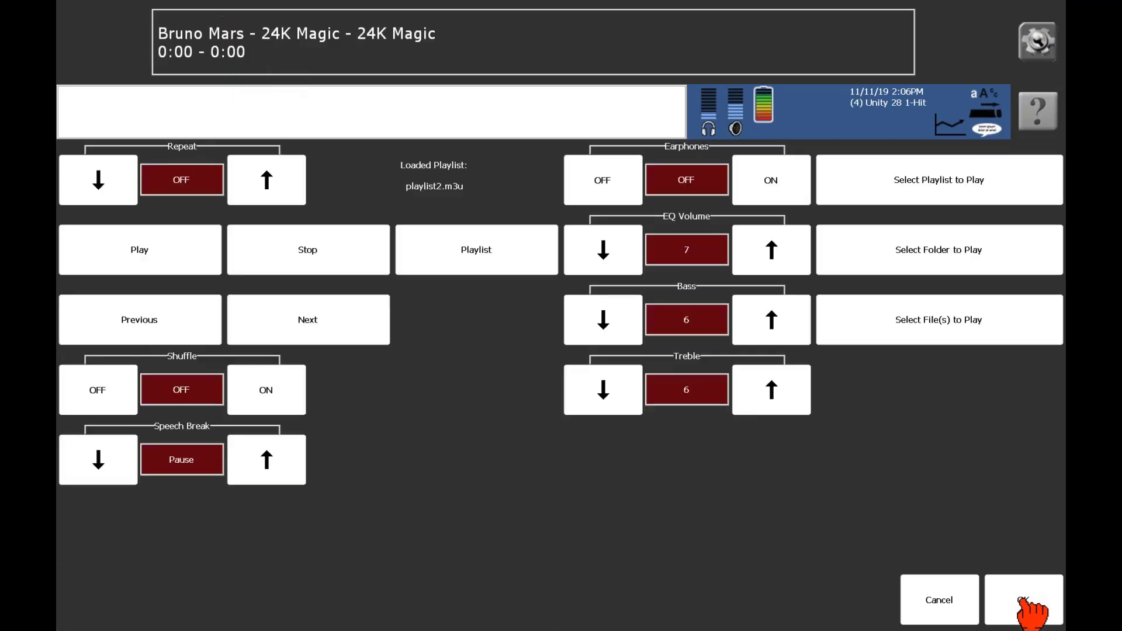
click(1024, 603)
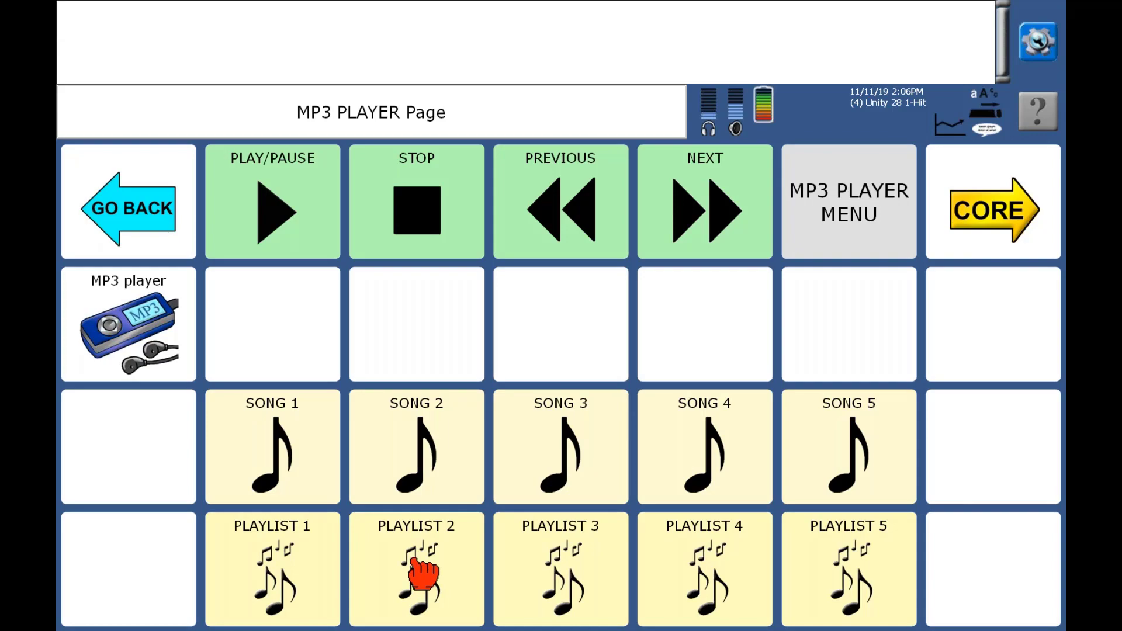
Open the PLAYLIST 2 key's message for editing and place the cursor in front of the prompt marker.
click(1039, 48)
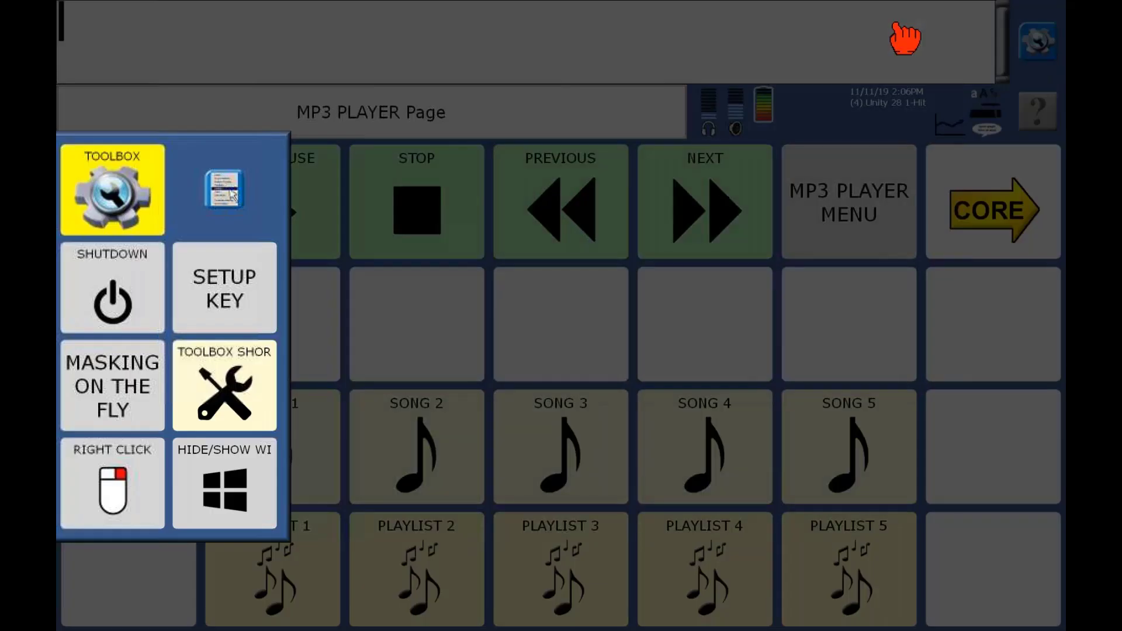
click(240, 298)
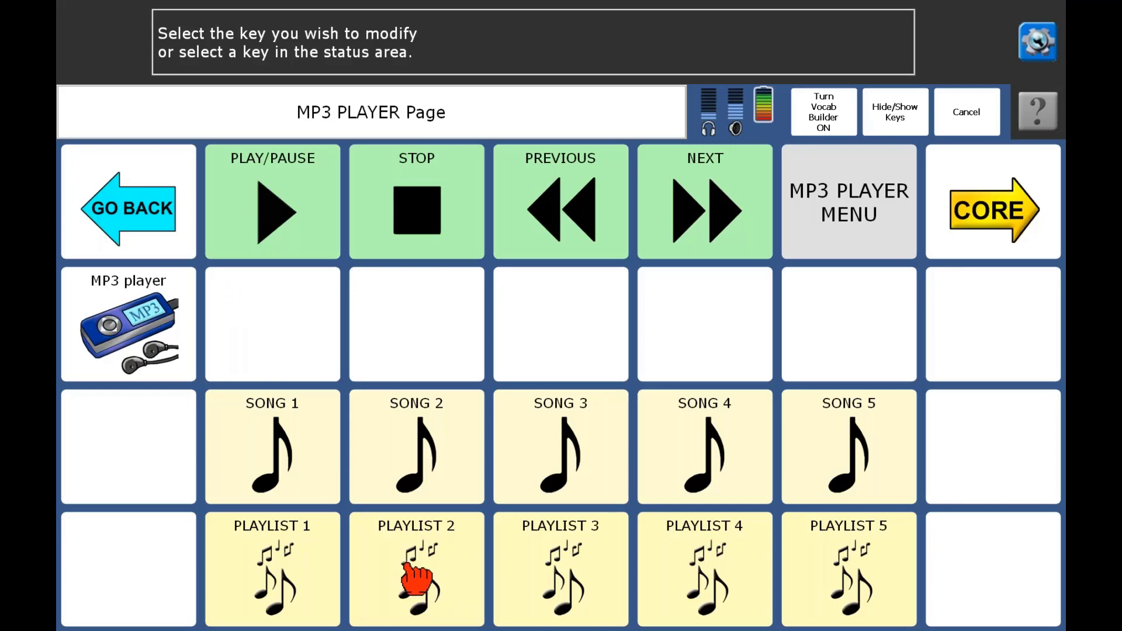
click(420, 581)
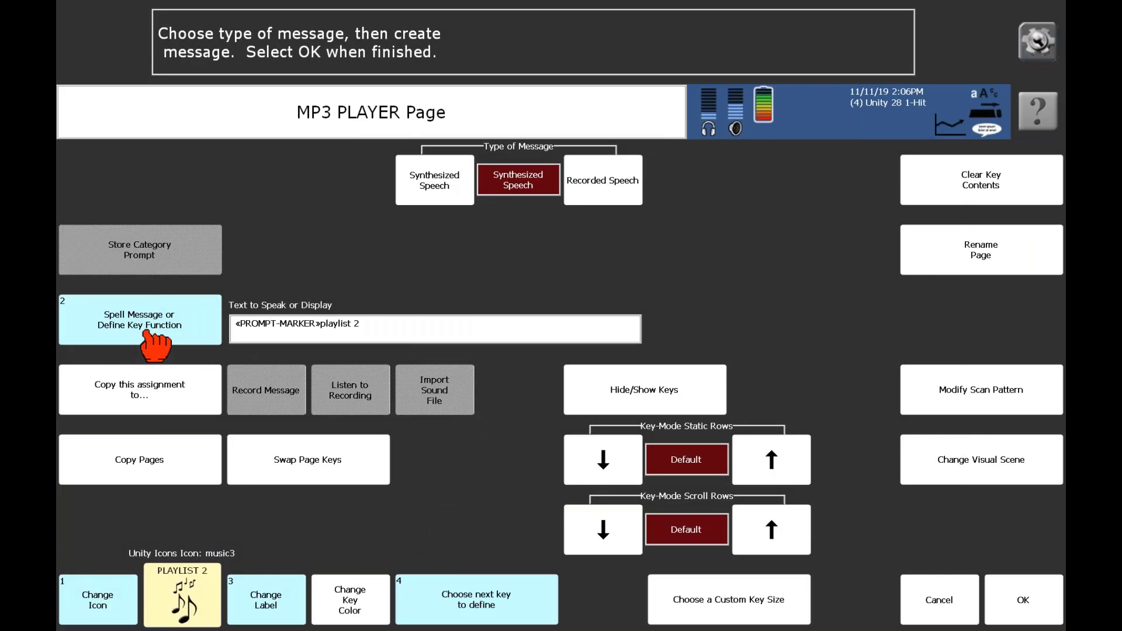
click(155, 342)
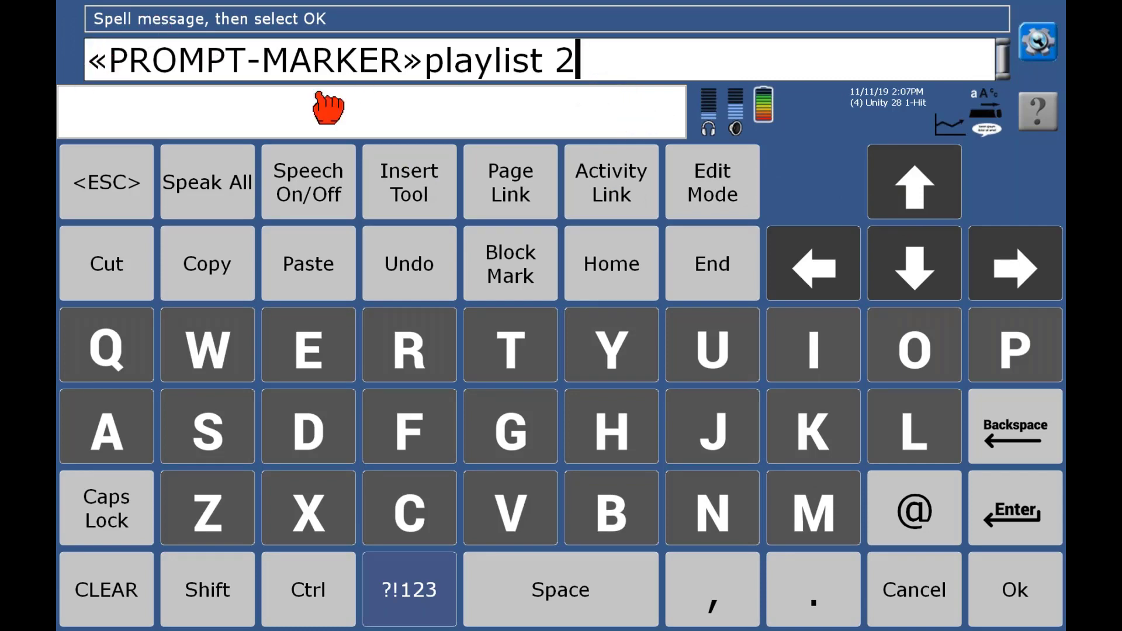
click(929, 188)
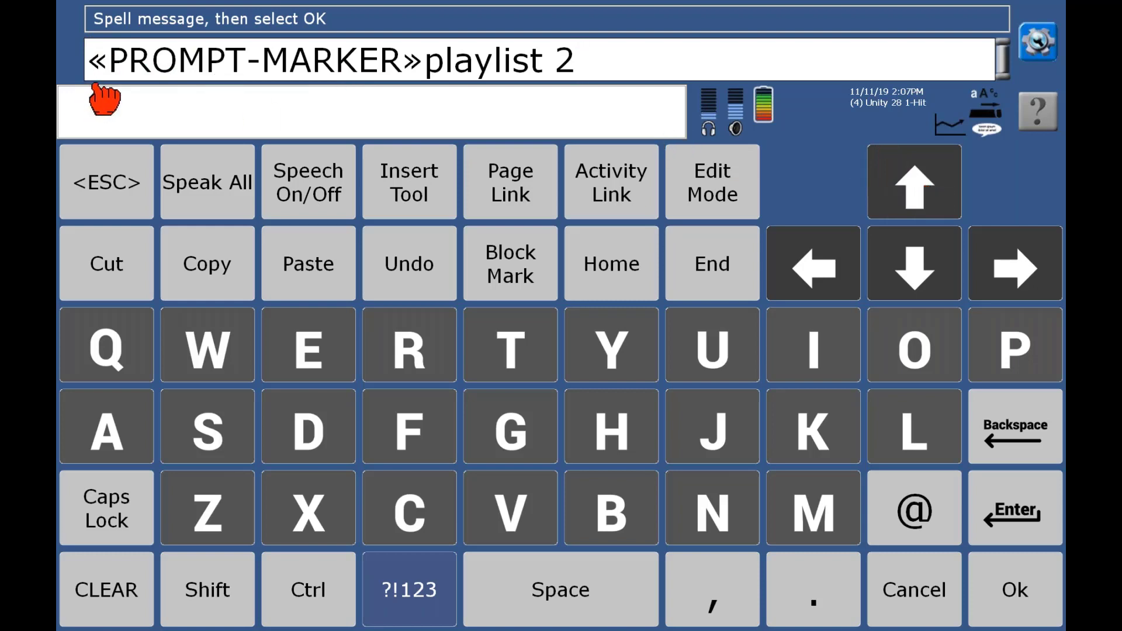
Insert the MP3 PLAY PLAYLIST tool for playlist2.m3u before the prompt marker and confirm the key's setup.
click(414, 209)
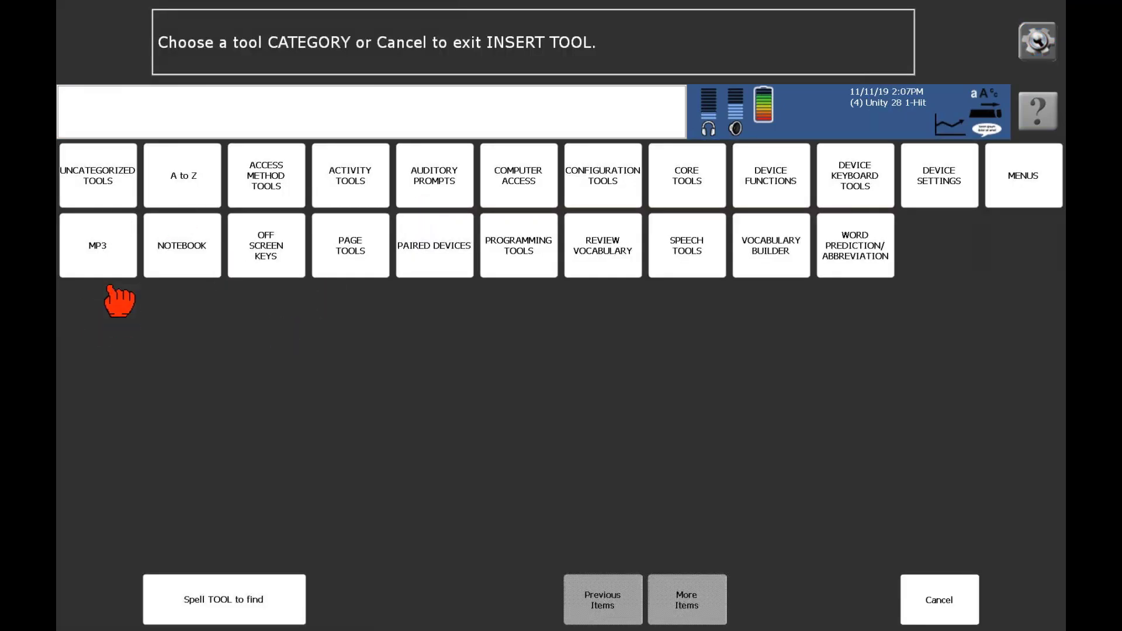
click(104, 270)
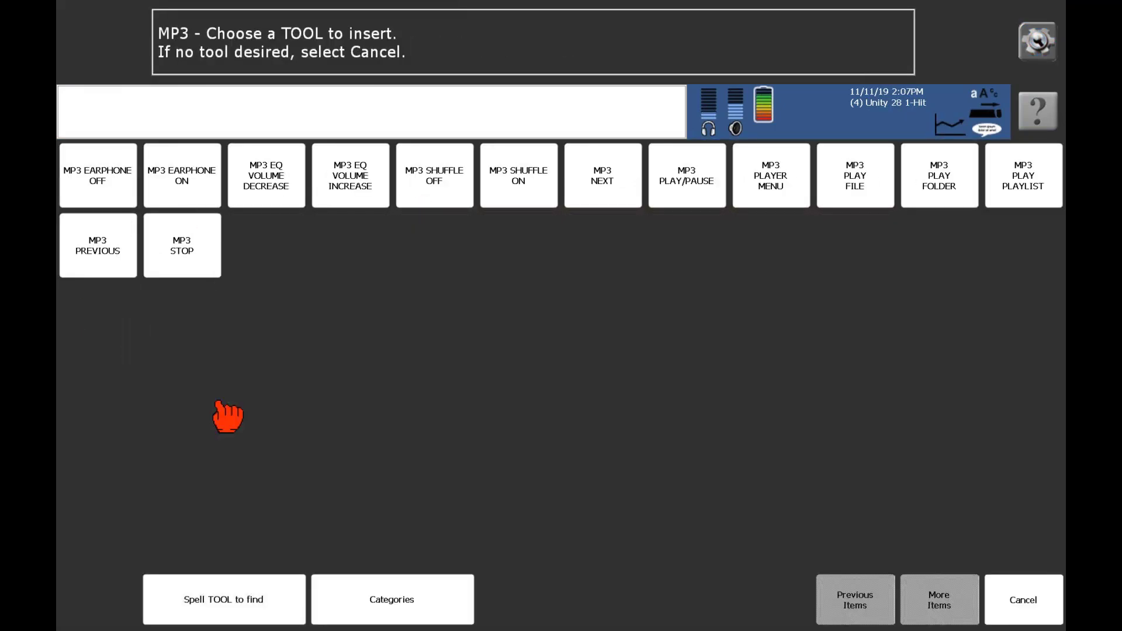
click(1029, 185)
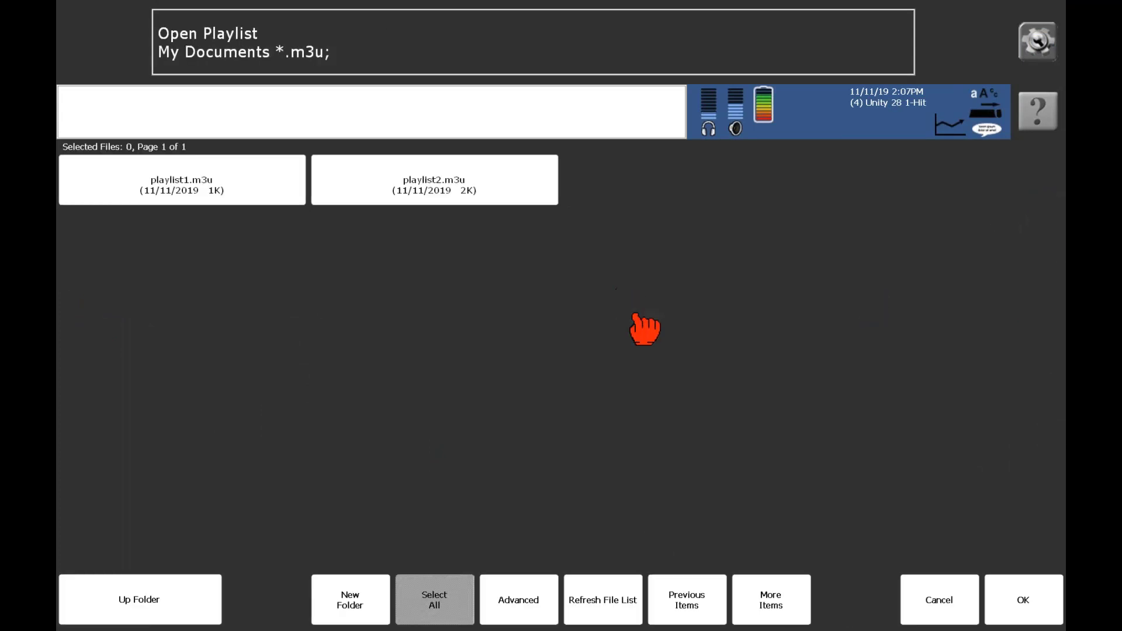
click(501, 200)
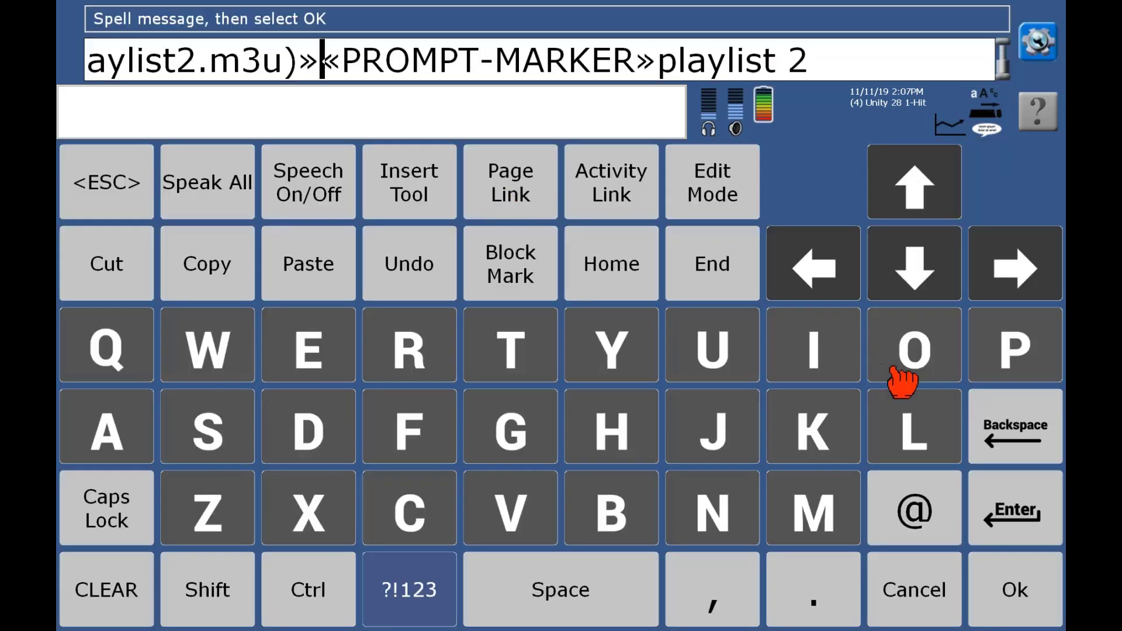
click(1030, 612)
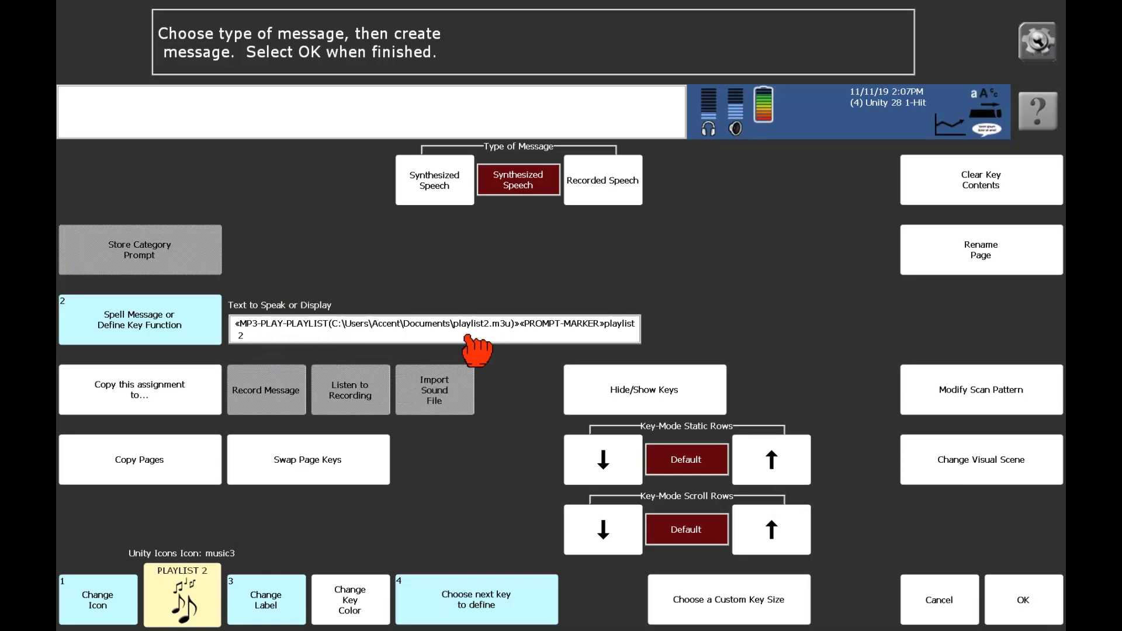
click(1022, 600)
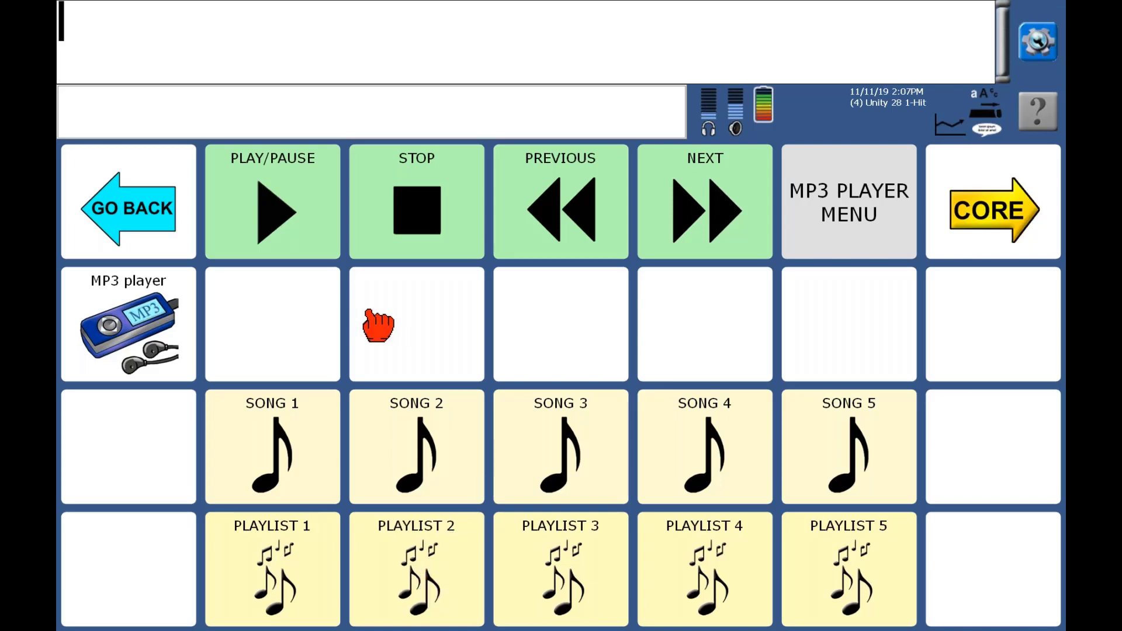
Test the playlist by skipping forward two songs and stopping playback.
click(702, 225)
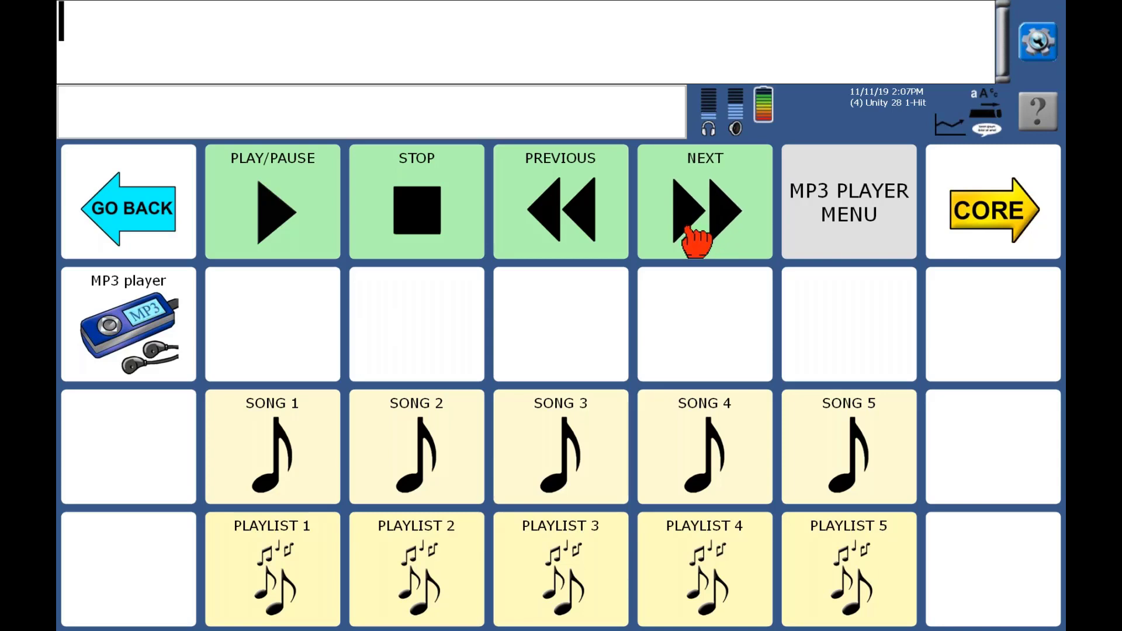
click(699, 232)
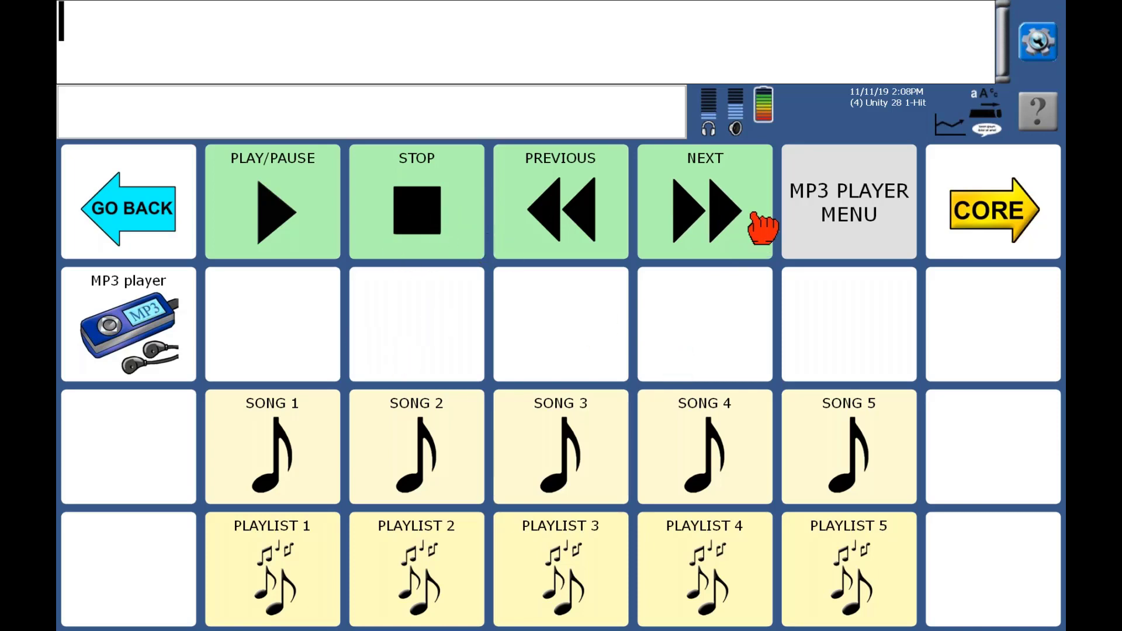
click(426, 229)
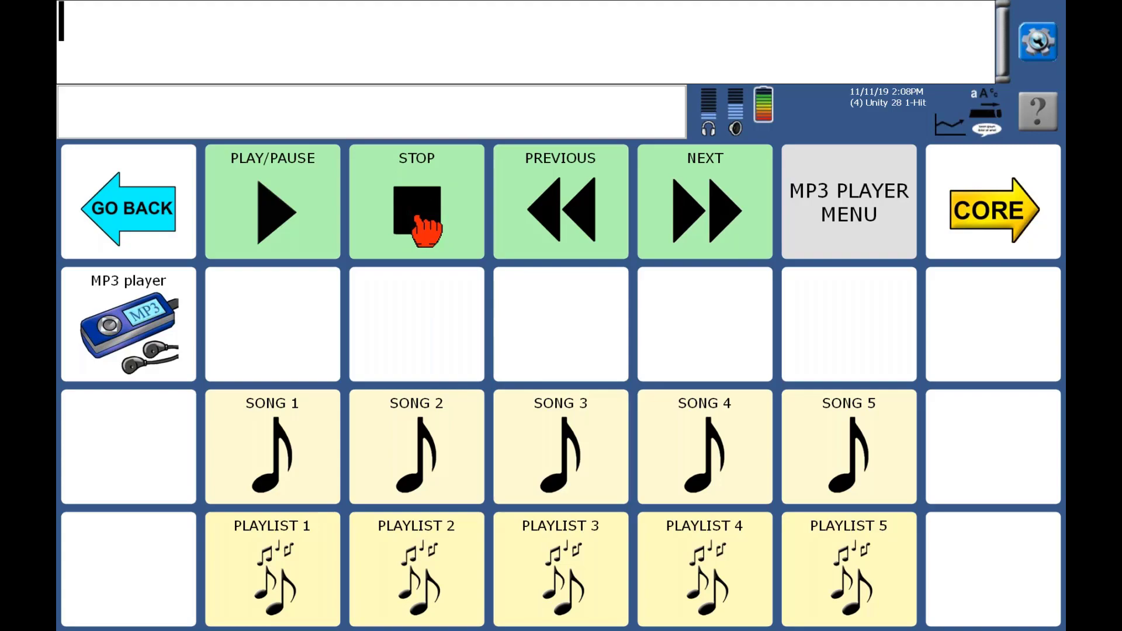
Show Windows using the hide/show tool from the toolbox.
click(1038, 43)
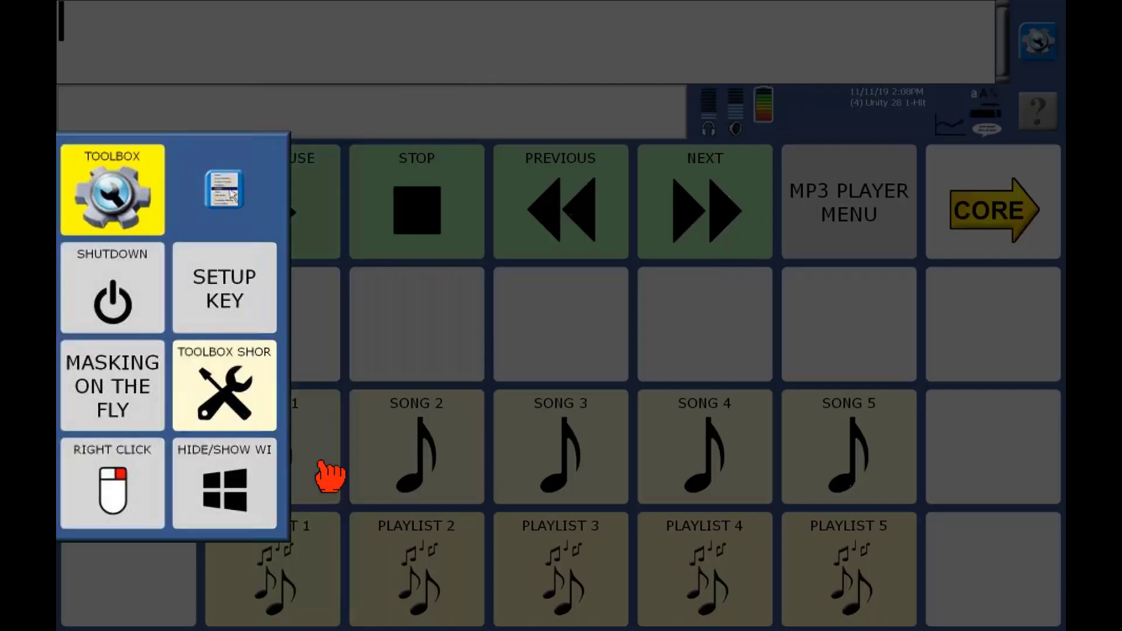
click(227, 502)
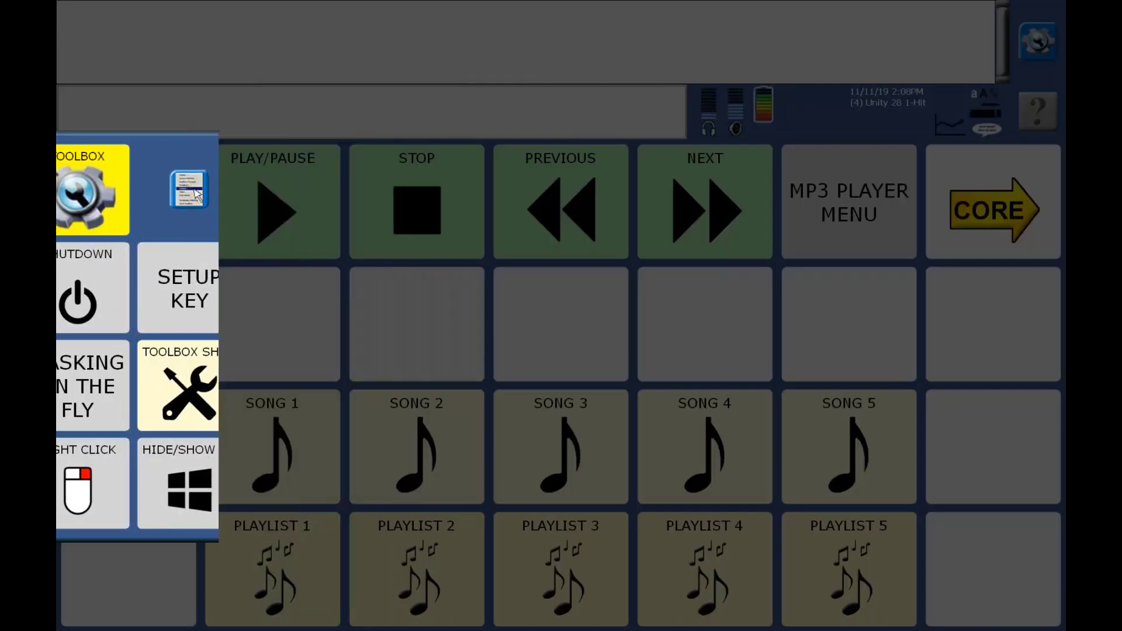